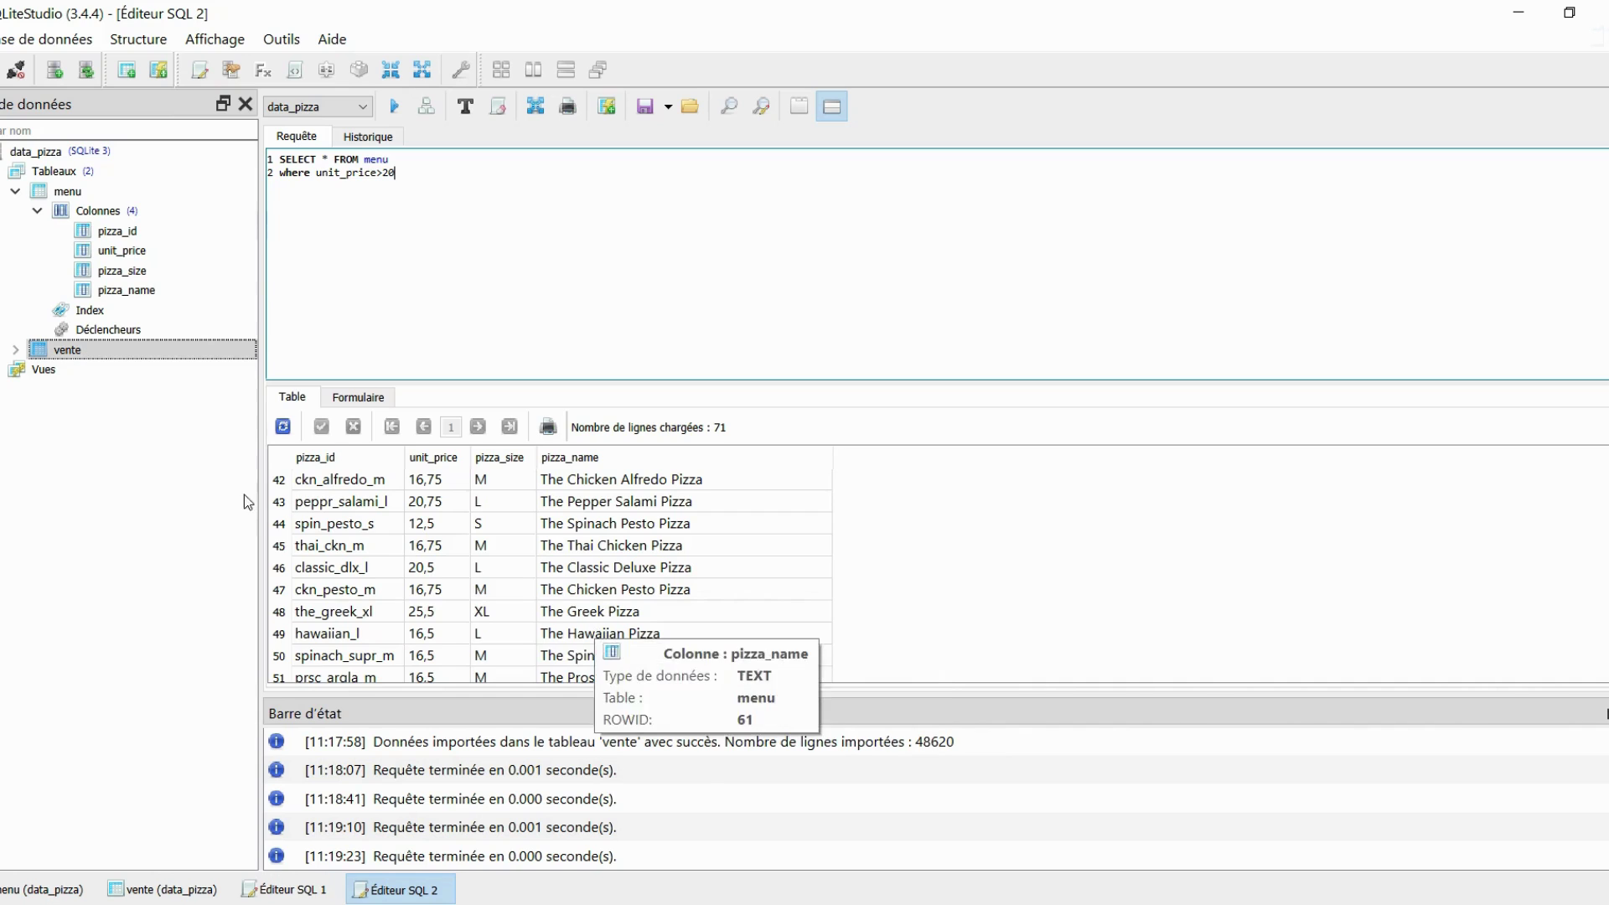
# Try to erase all data from the menu table.
pyautogui.click(38, 212)
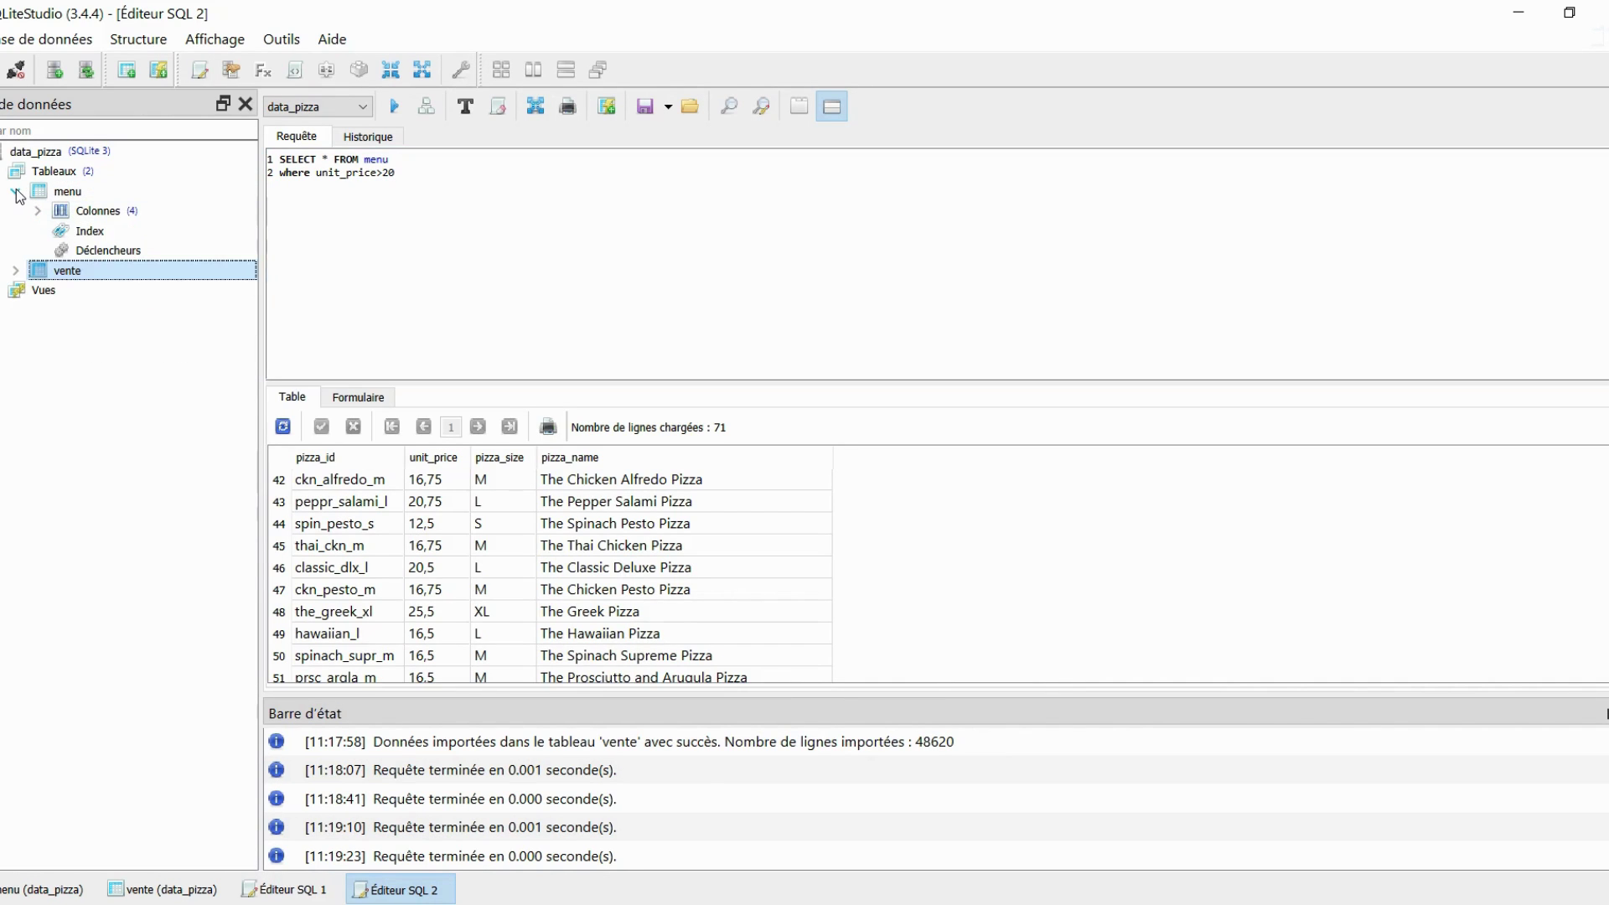
pyautogui.click(15, 191)
pyautogui.click(67, 192)
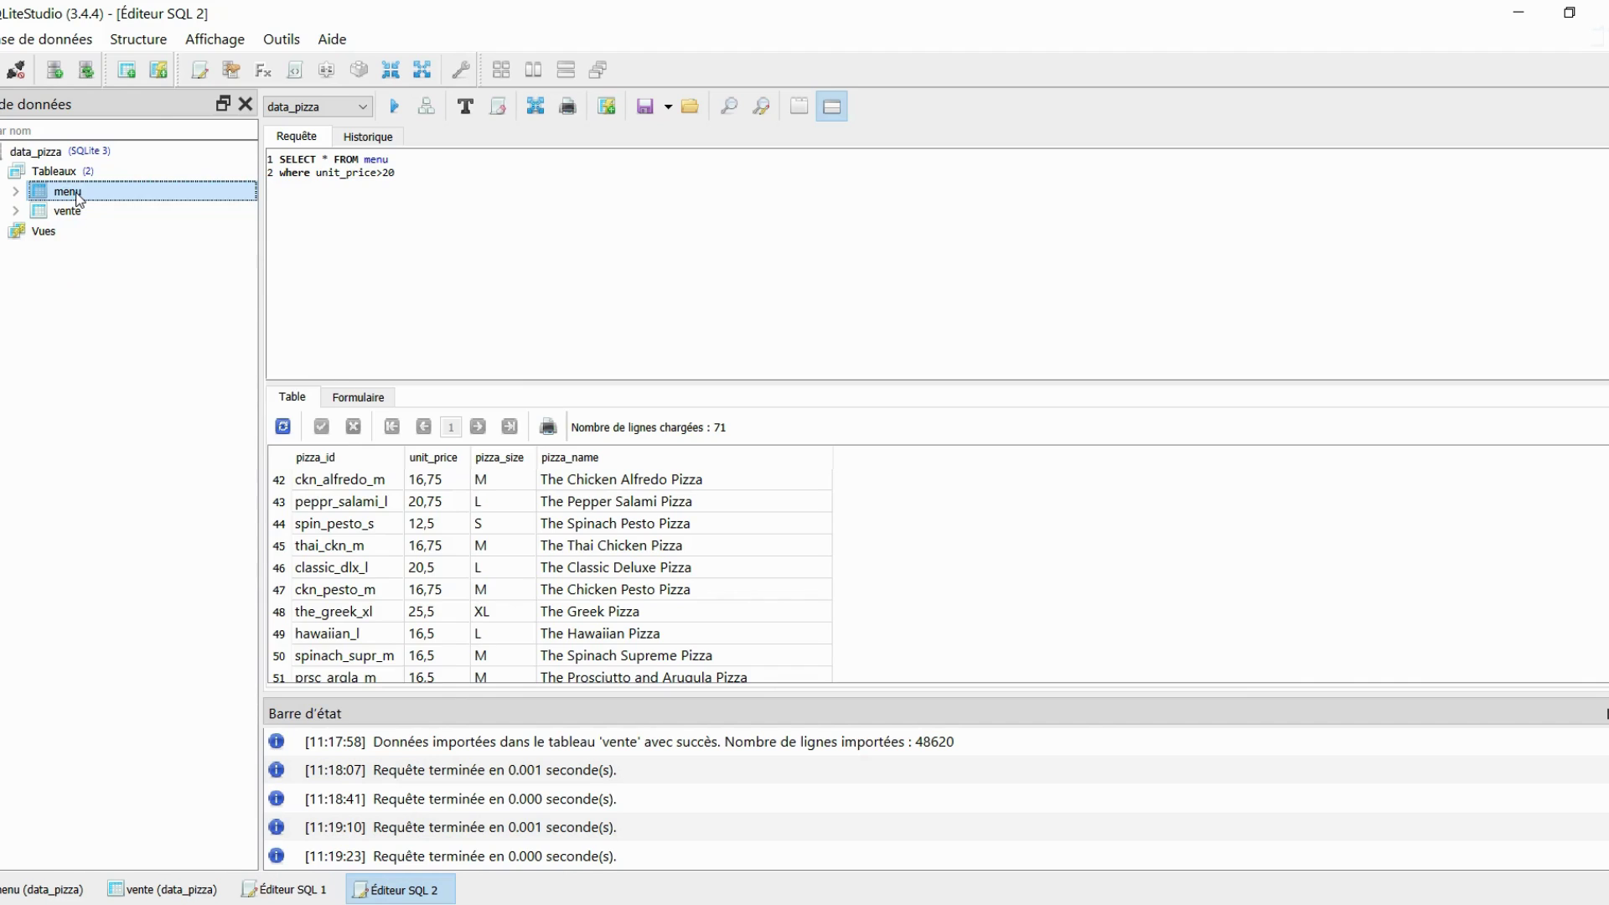
pyautogui.rightClick(78, 197)
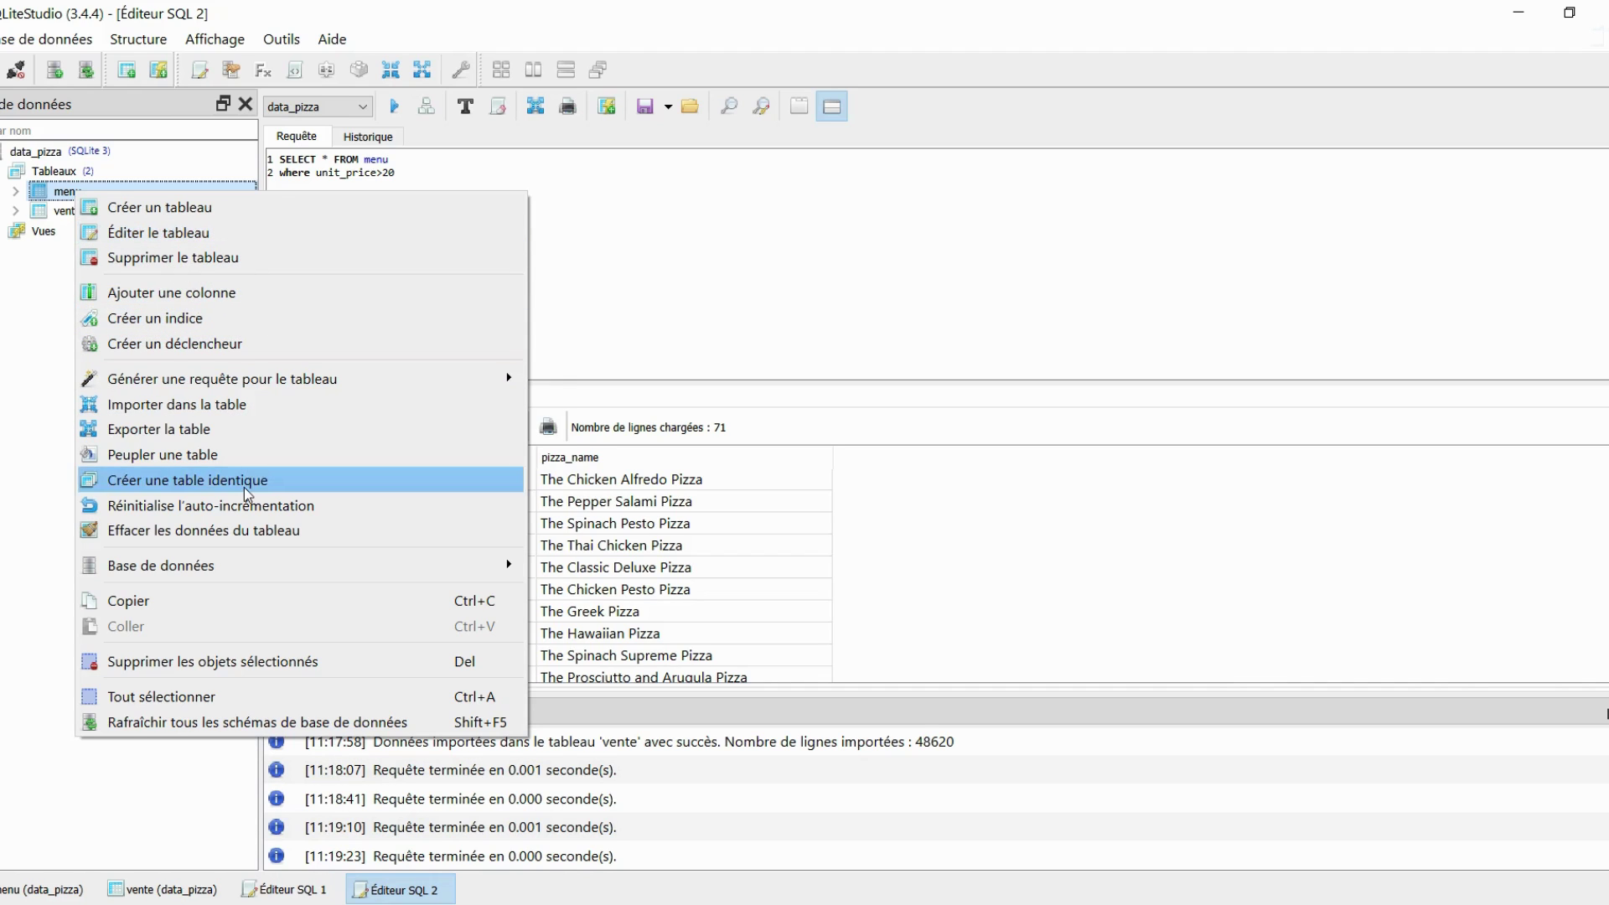
pyautogui.click(223, 531)
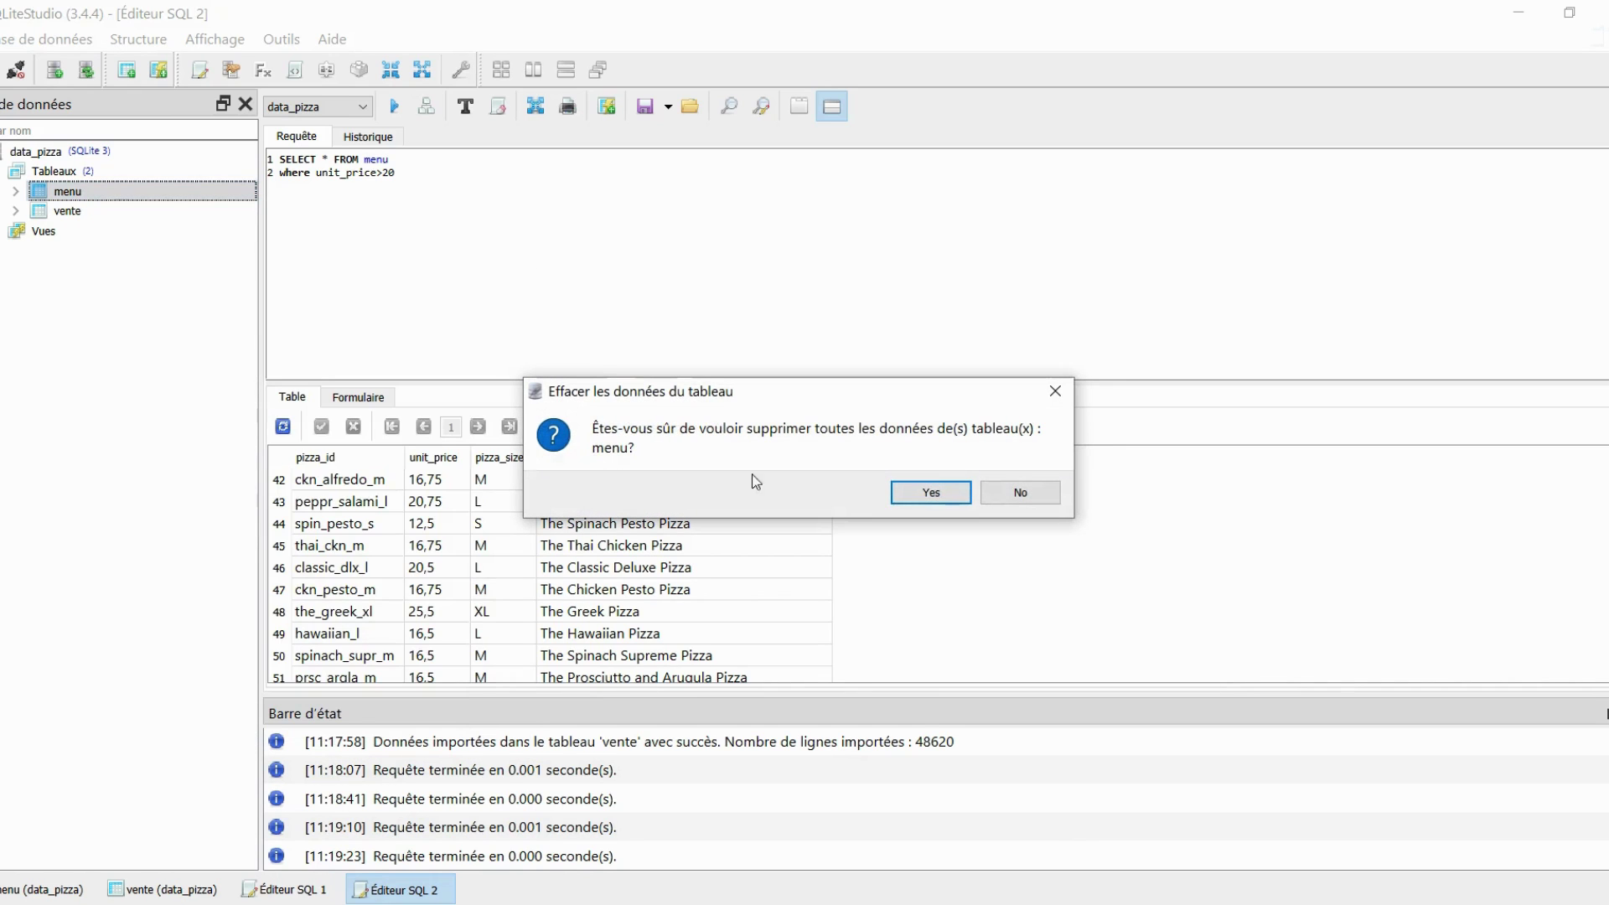
pyautogui.click(936, 493)
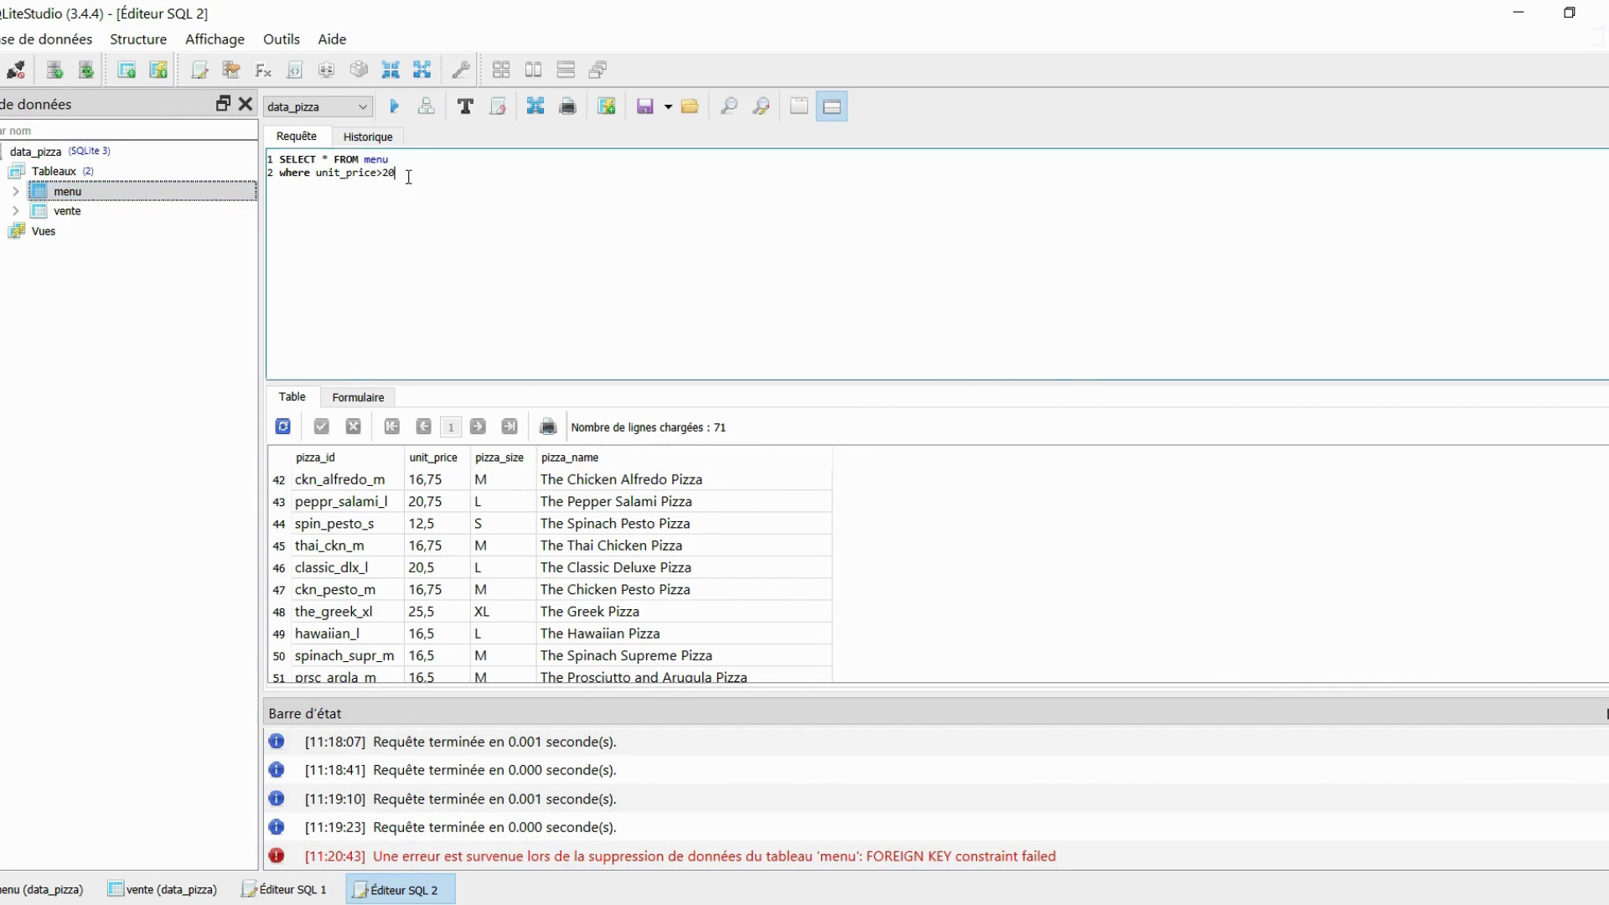
# Remove the unit_price>20 condition from the query and run SELECT * FROM menu.
pyautogui.moveTo(409, 176); pyautogui.dragTo(292, 161)
pyautogui.click(390, 159)
pyautogui.moveTo(405, 172); pyautogui.dragTo(258, 175)
pyautogui.press('BackSpace')
pyautogui.press('BackSpace')
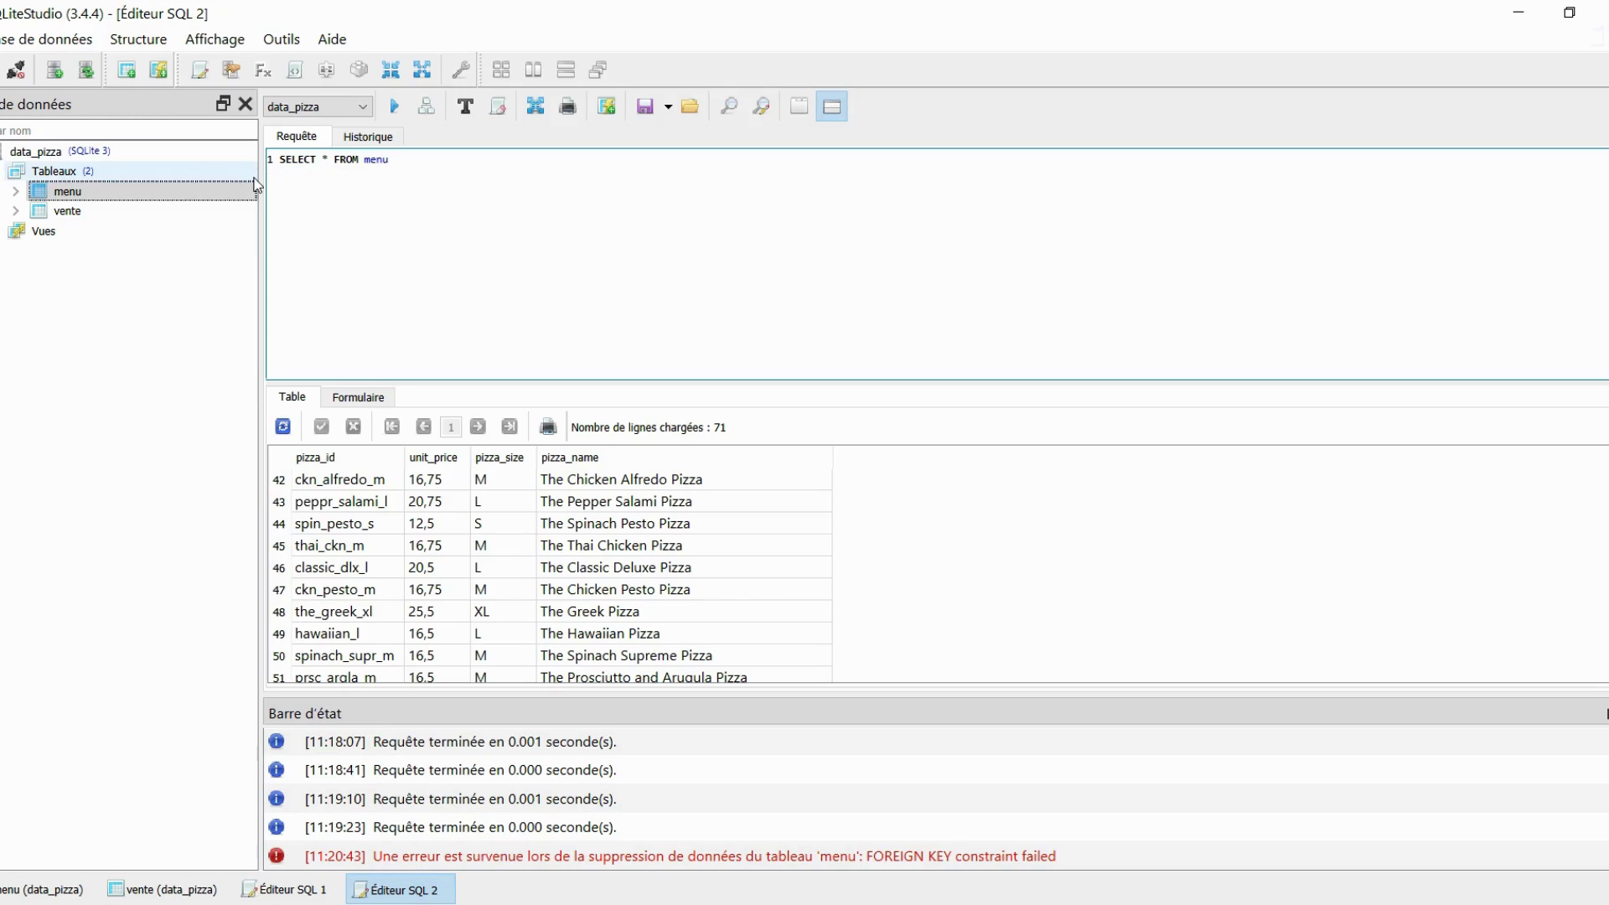
pyautogui.click(394, 109)
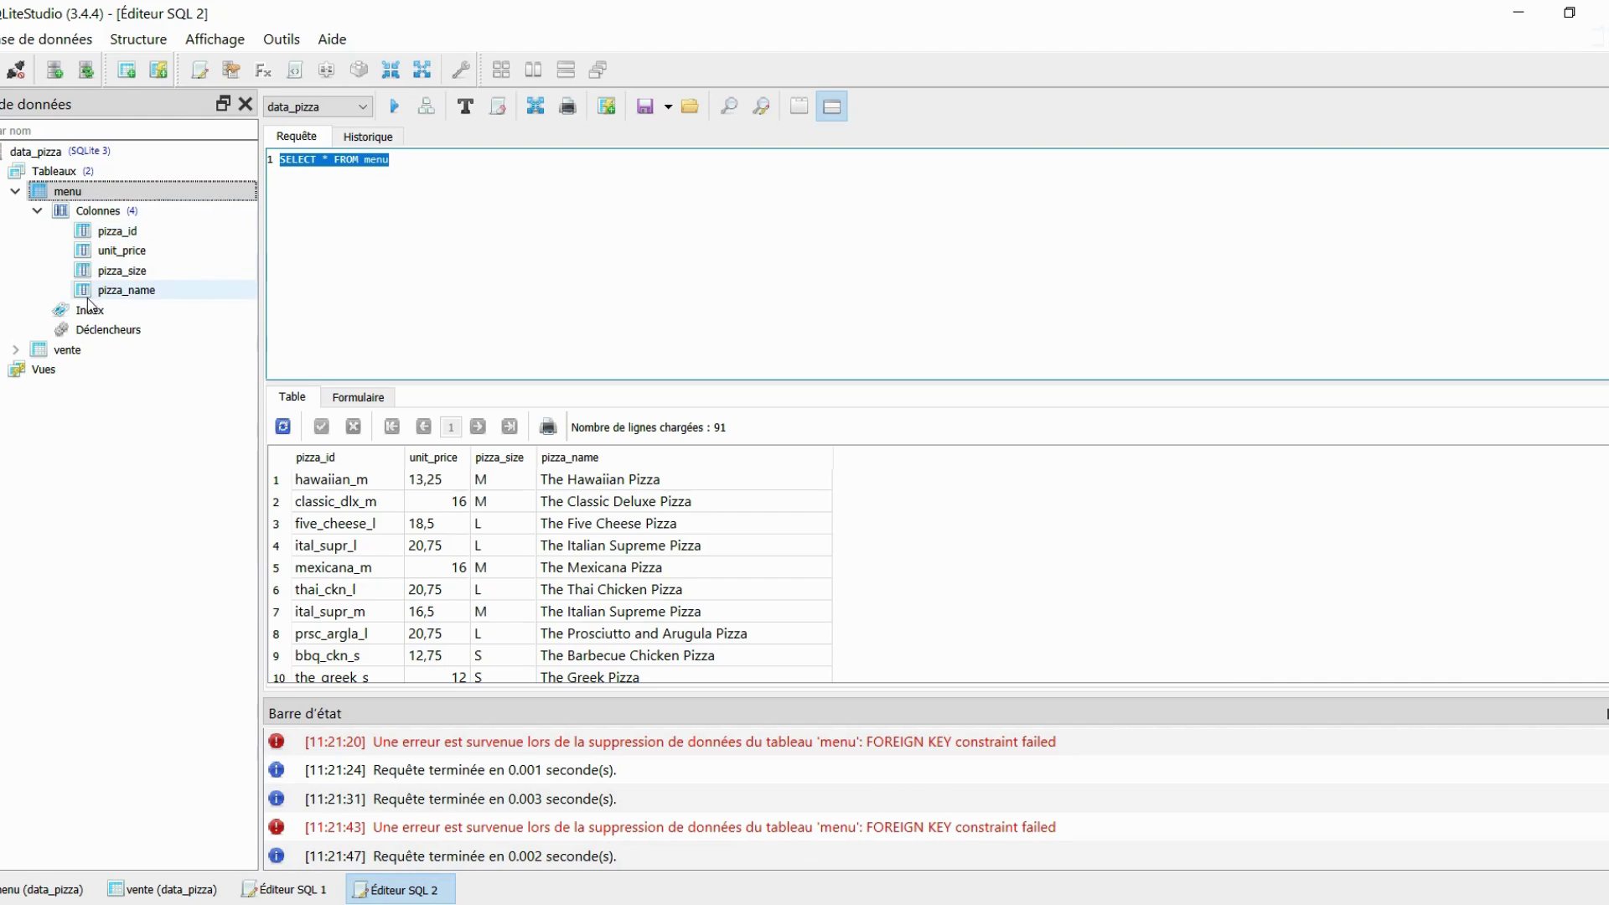
# Remove the foreign key constraint from the vente table's pizza_id column and commit the structure change.
pyautogui.click(16, 351)
pyautogui.click(50, 352)
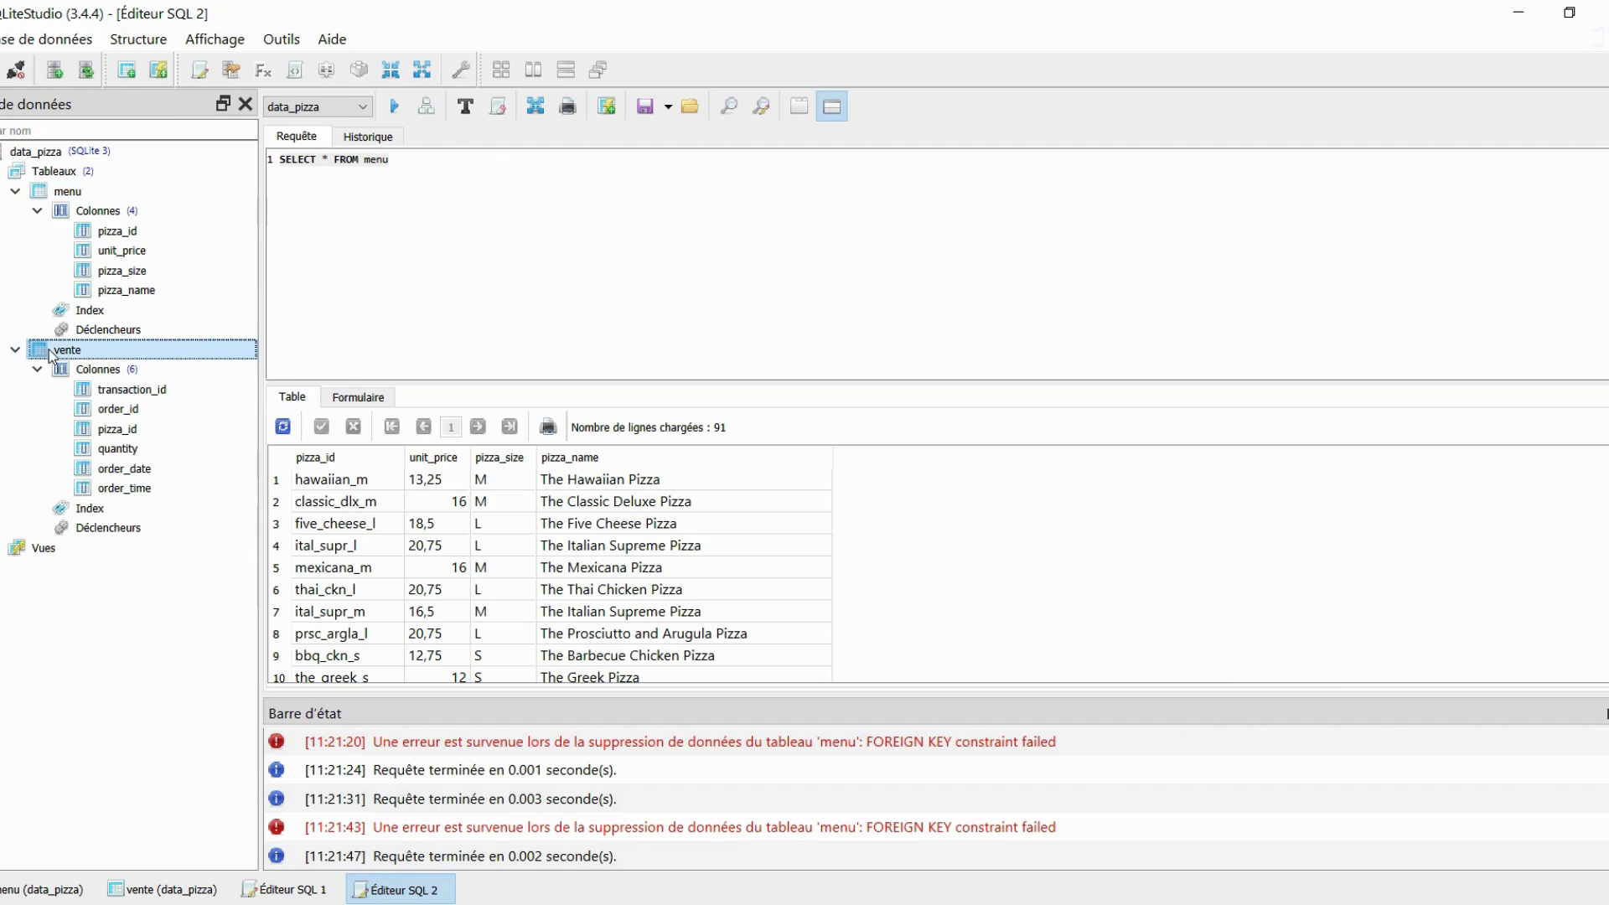
pyautogui.rightClick(100, 351)
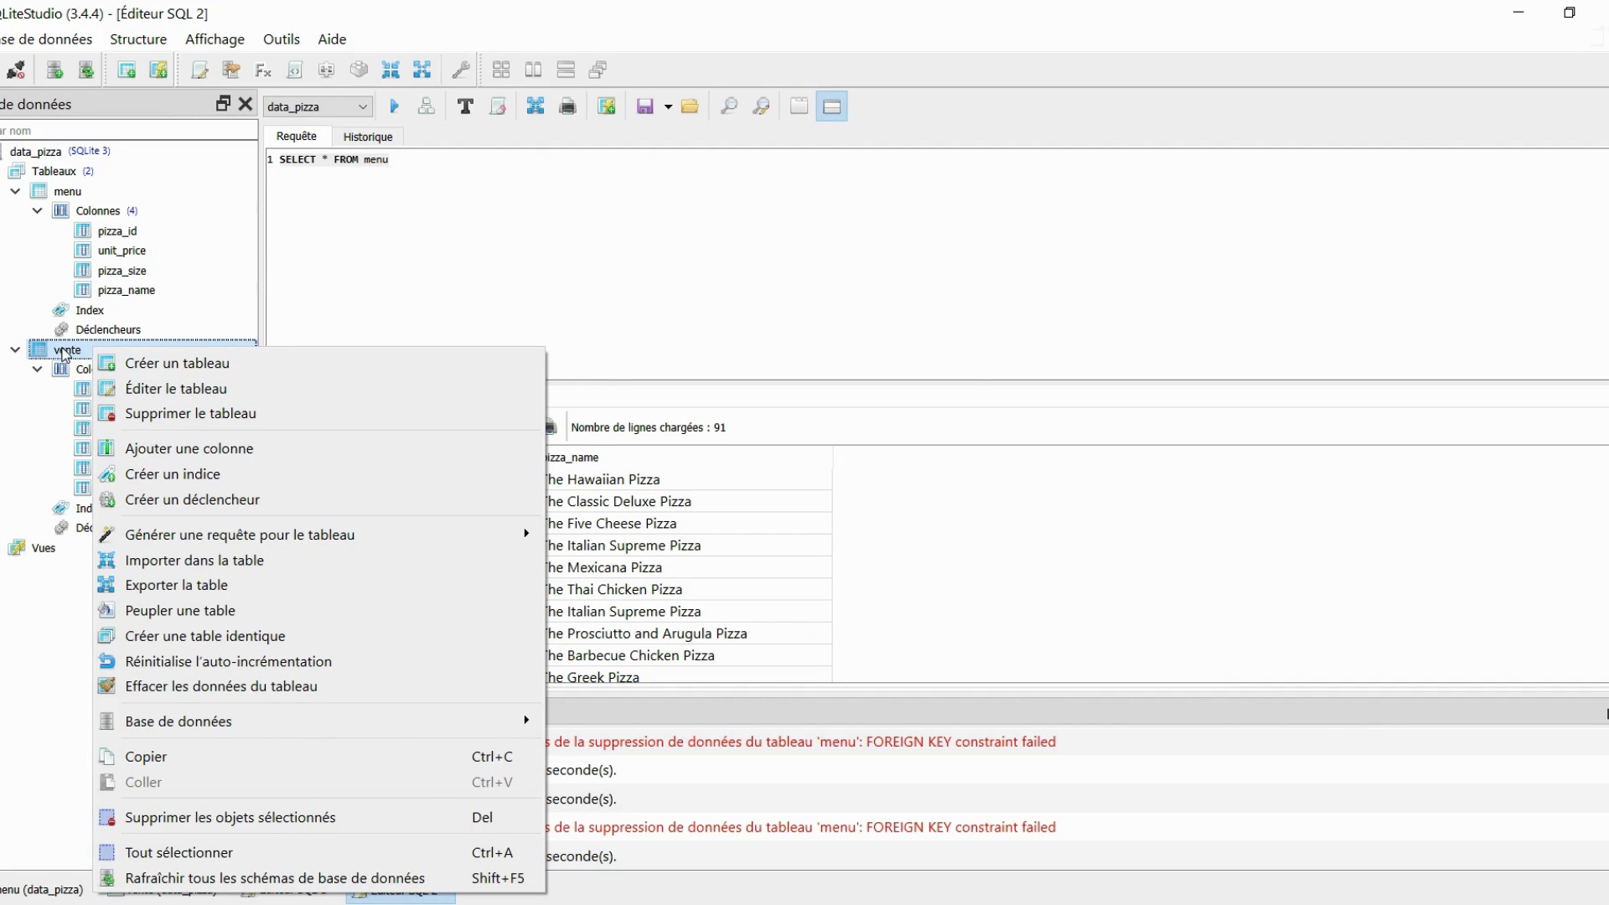
pyautogui.doubleClick(65, 352)
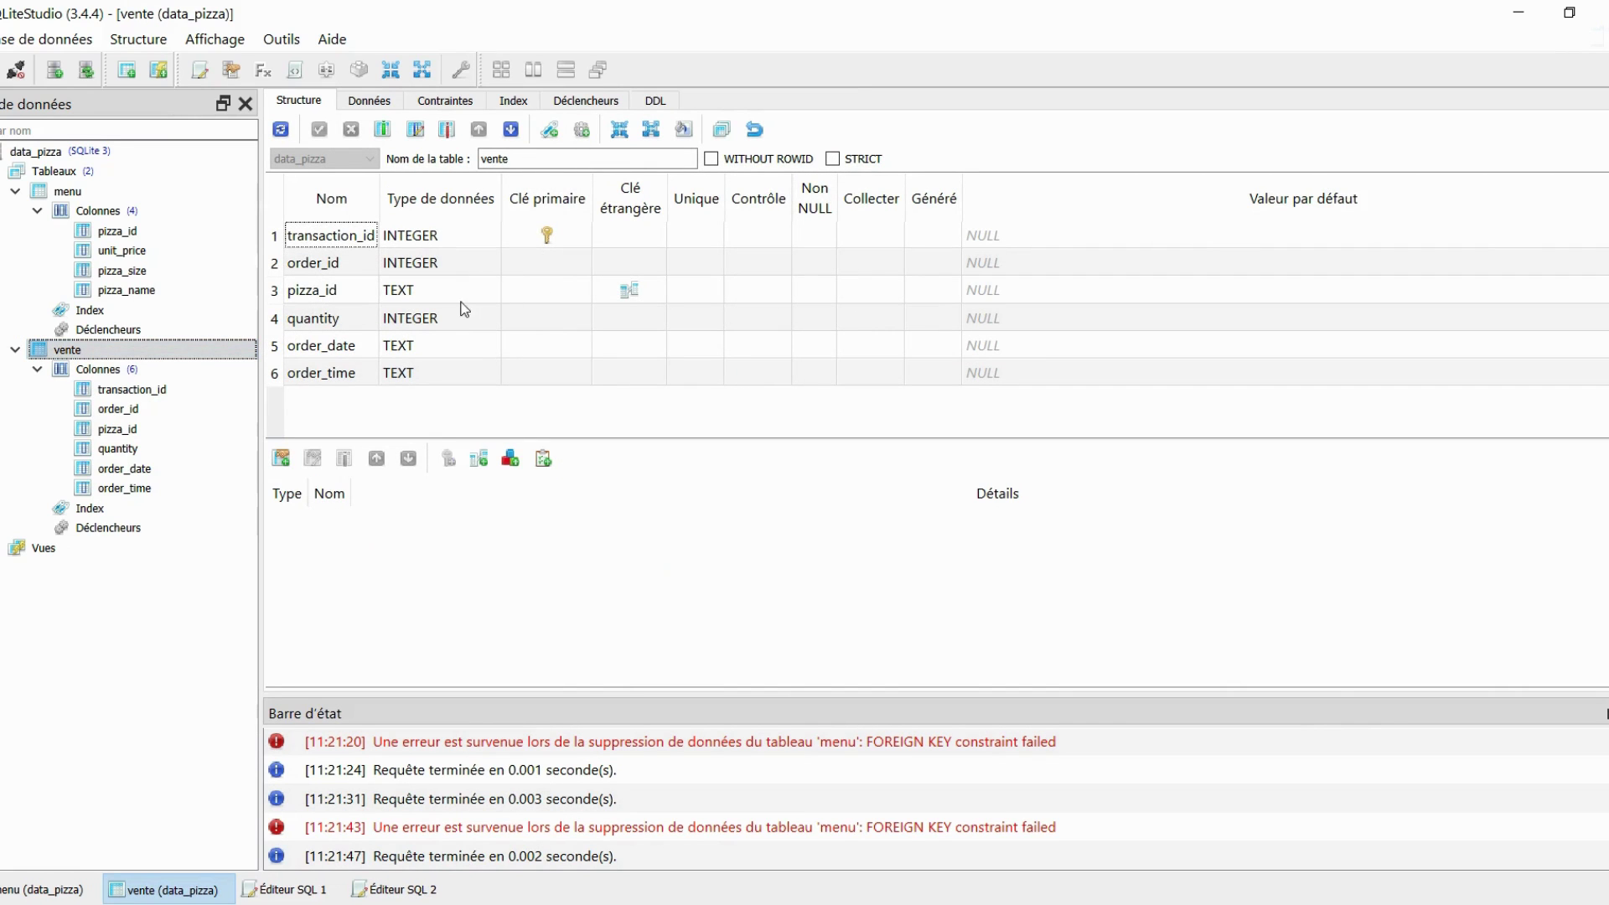
pyautogui.click(290, 295)
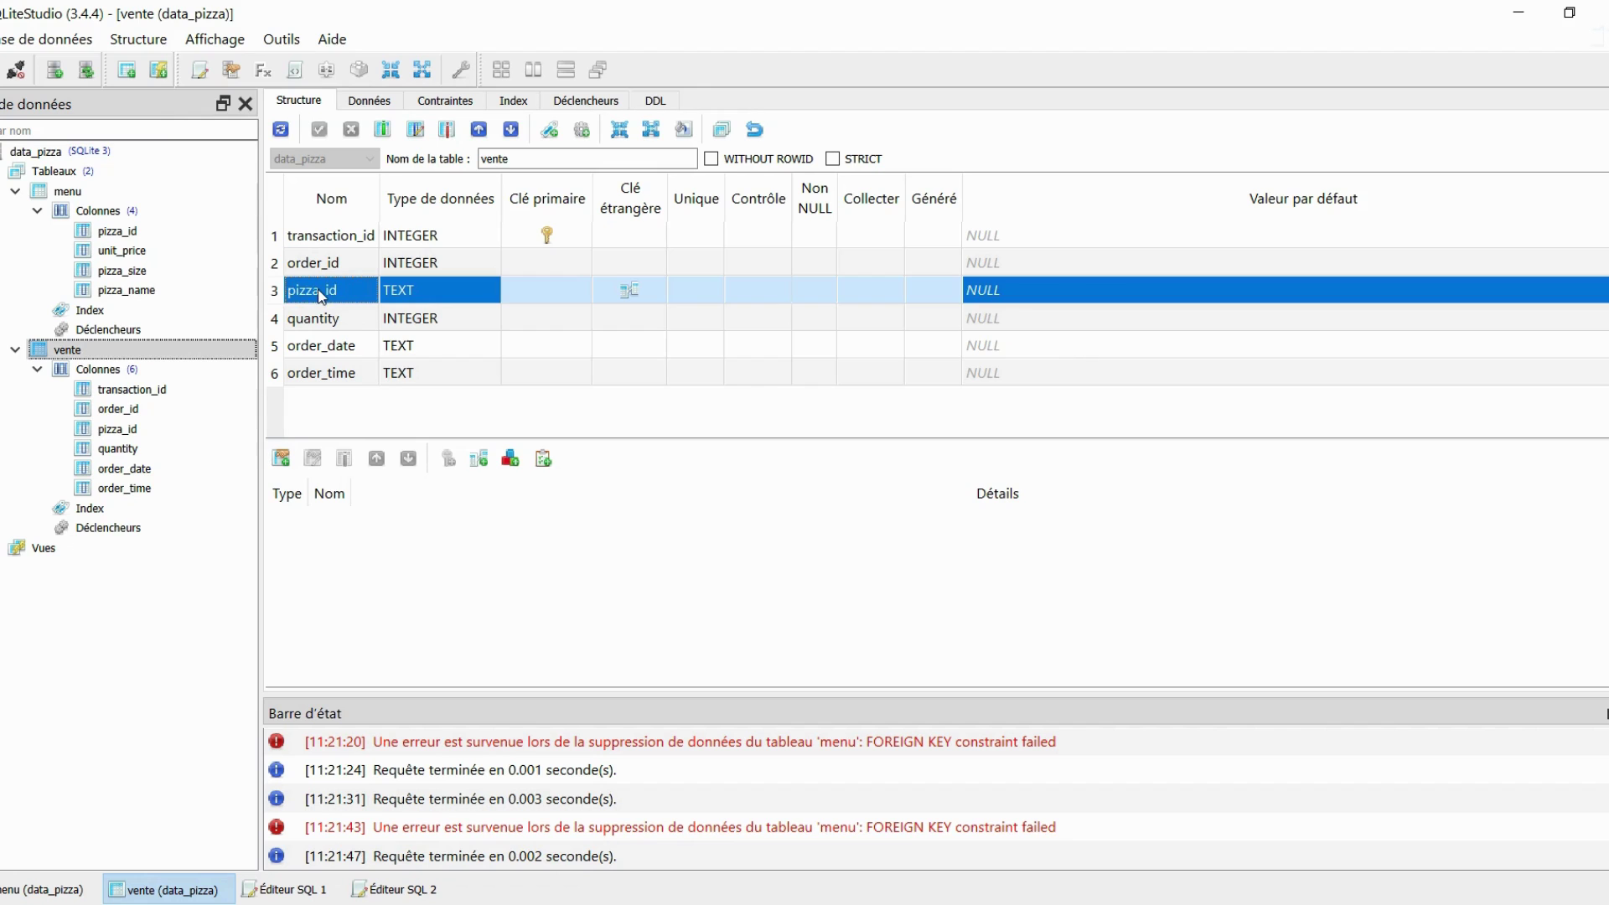
pyautogui.doubleClick(321, 294)
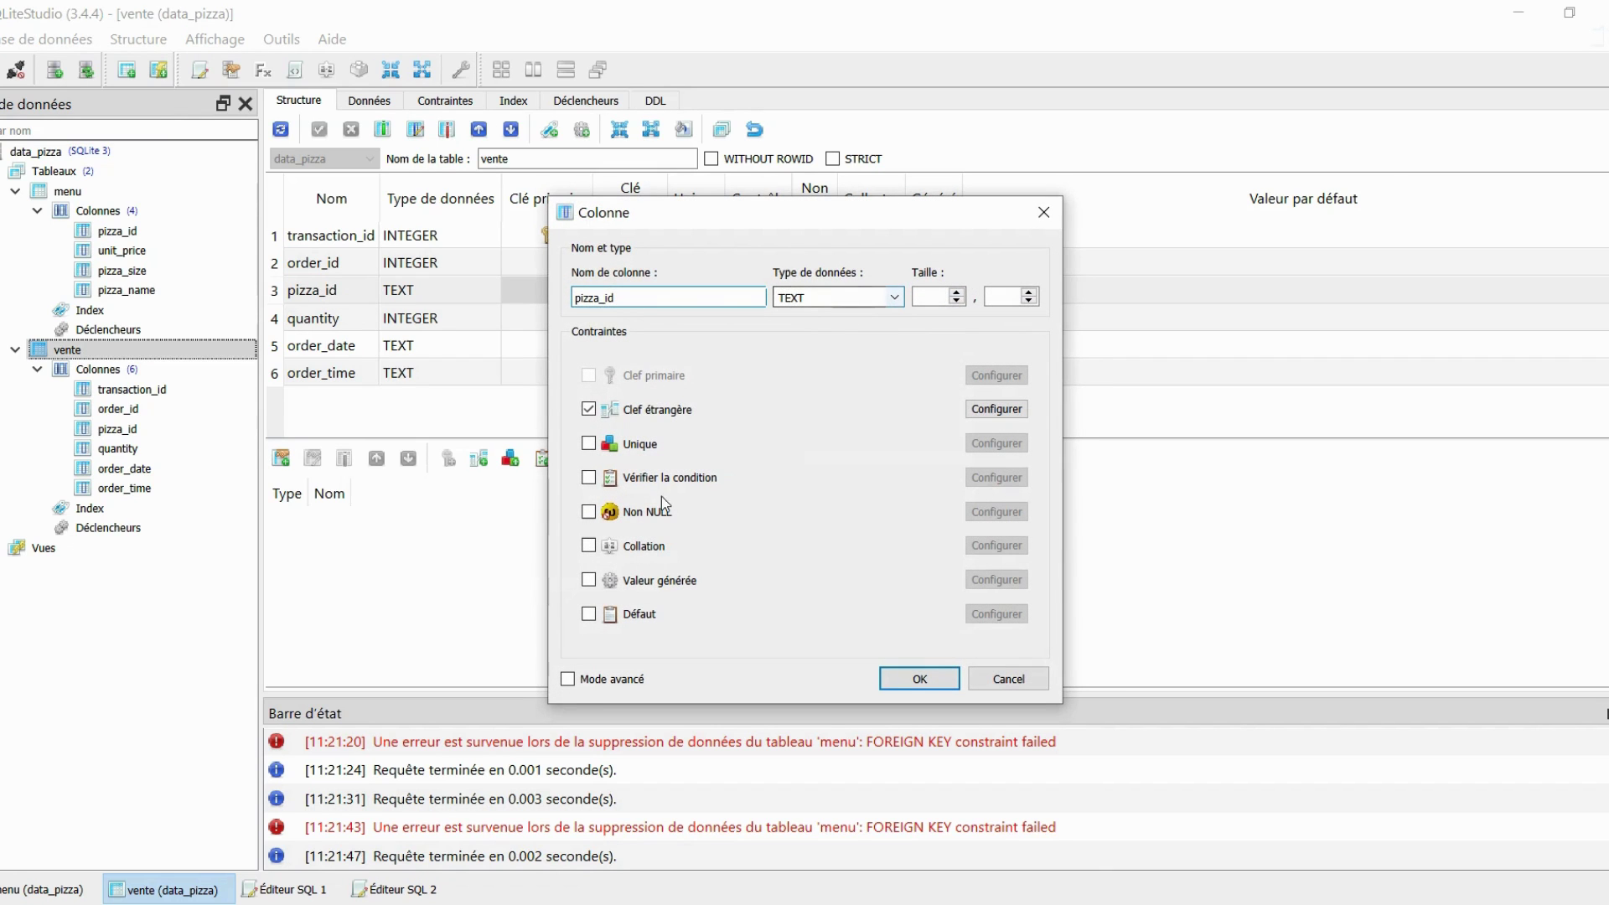
pyautogui.click(589, 409)
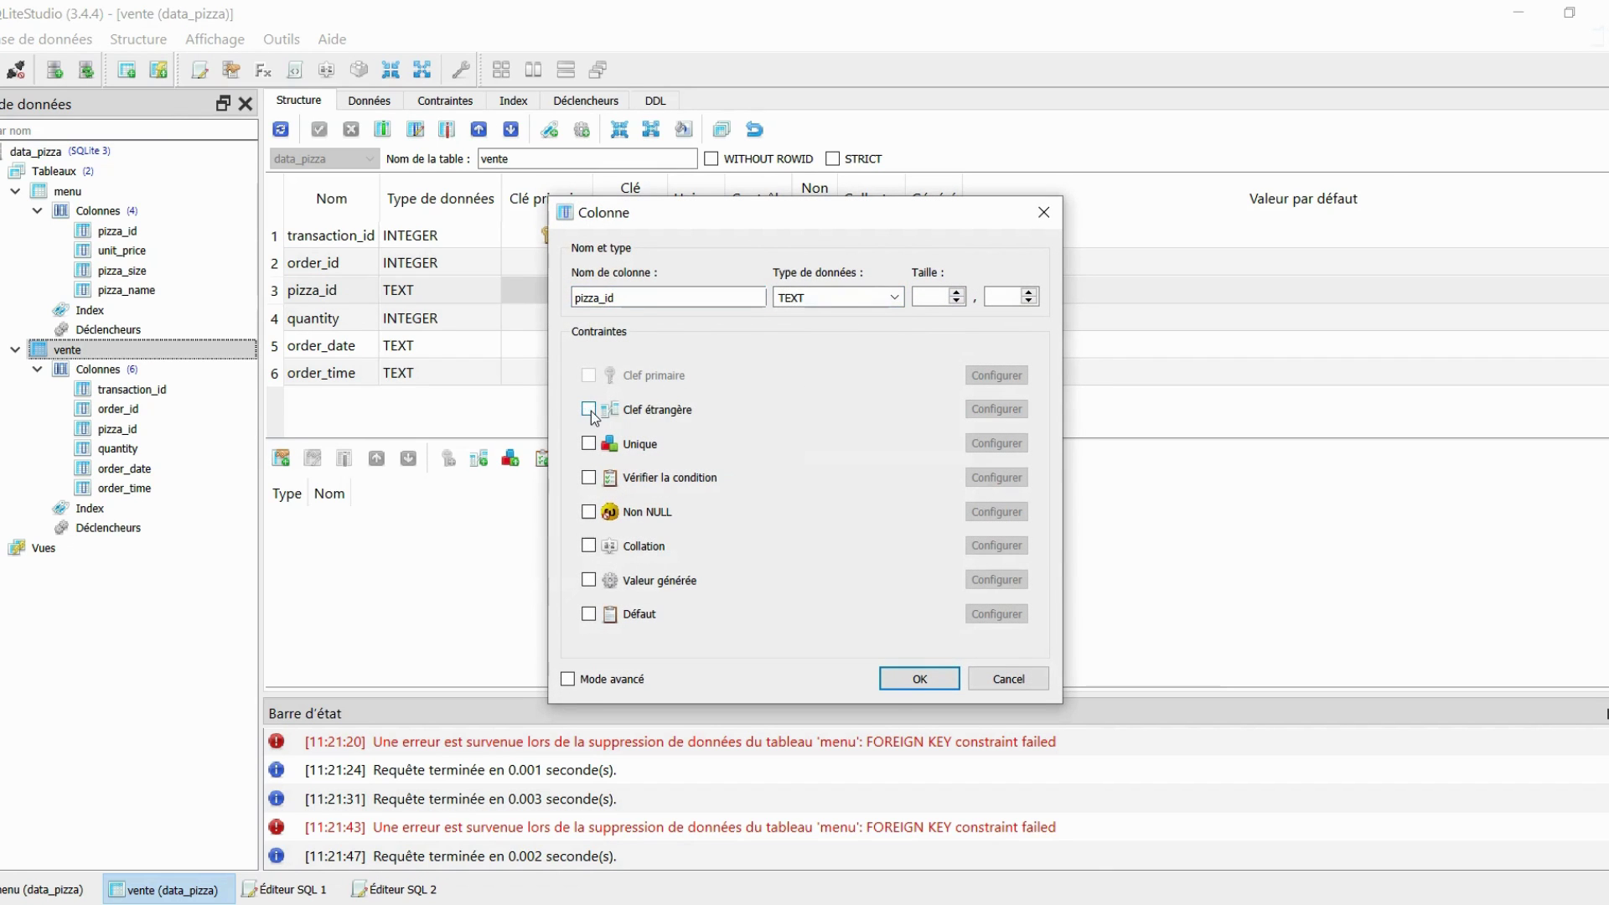
pyautogui.click(901, 681)
pyautogui.click(318, 130)
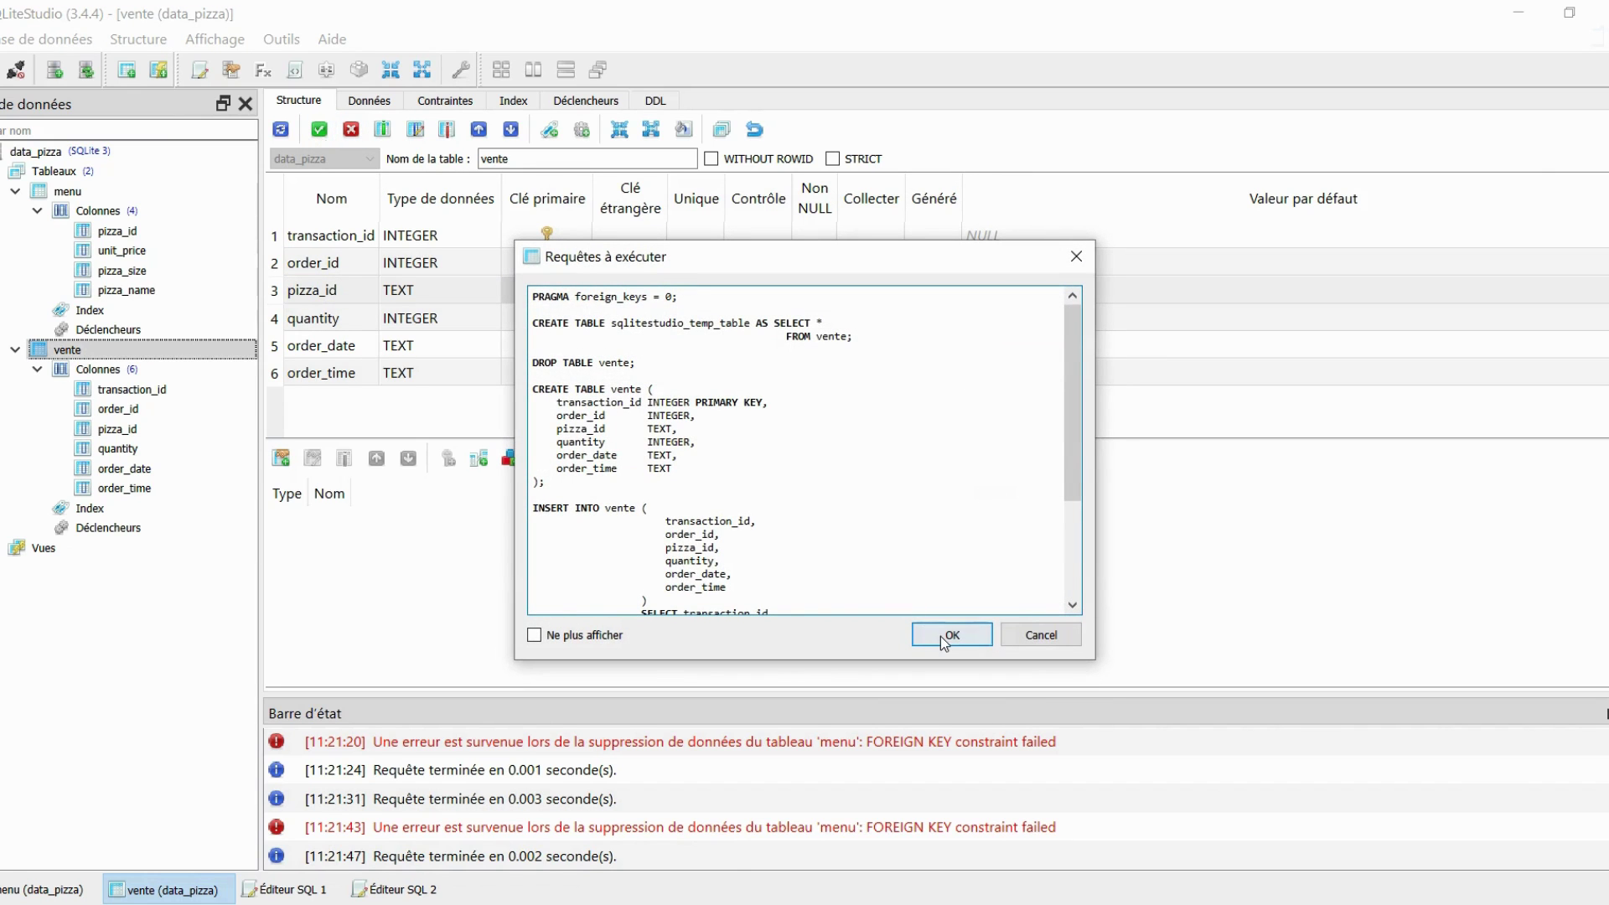
pyautogui.click(940, 635)
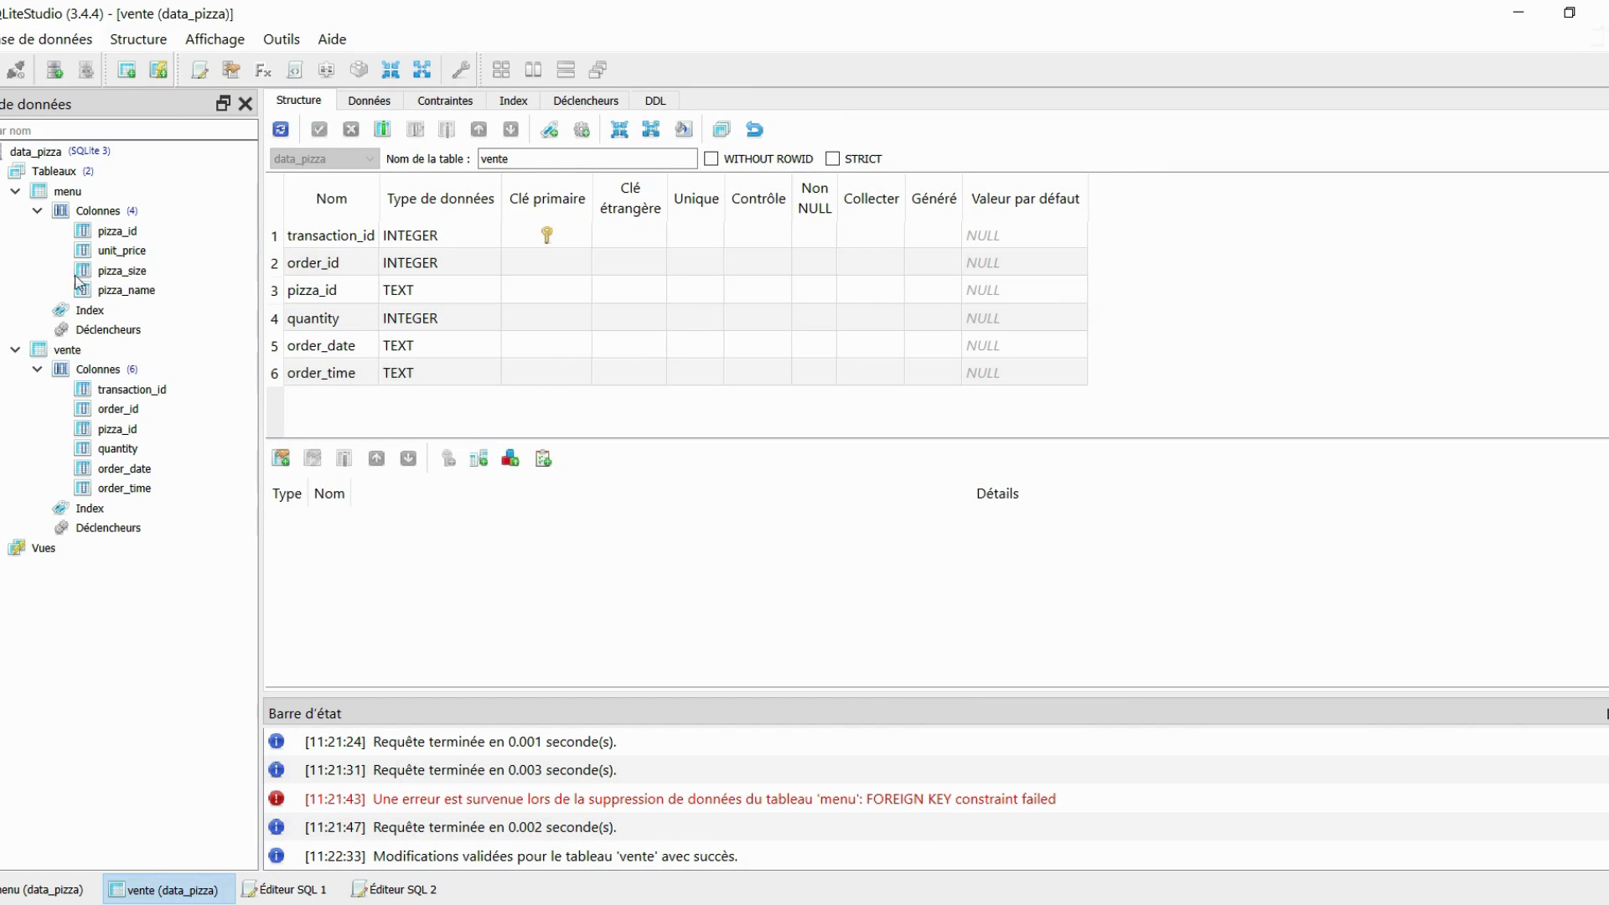
# Erase all data from the menu table and confirm the deletion.
pyautogui.click(60, 191)
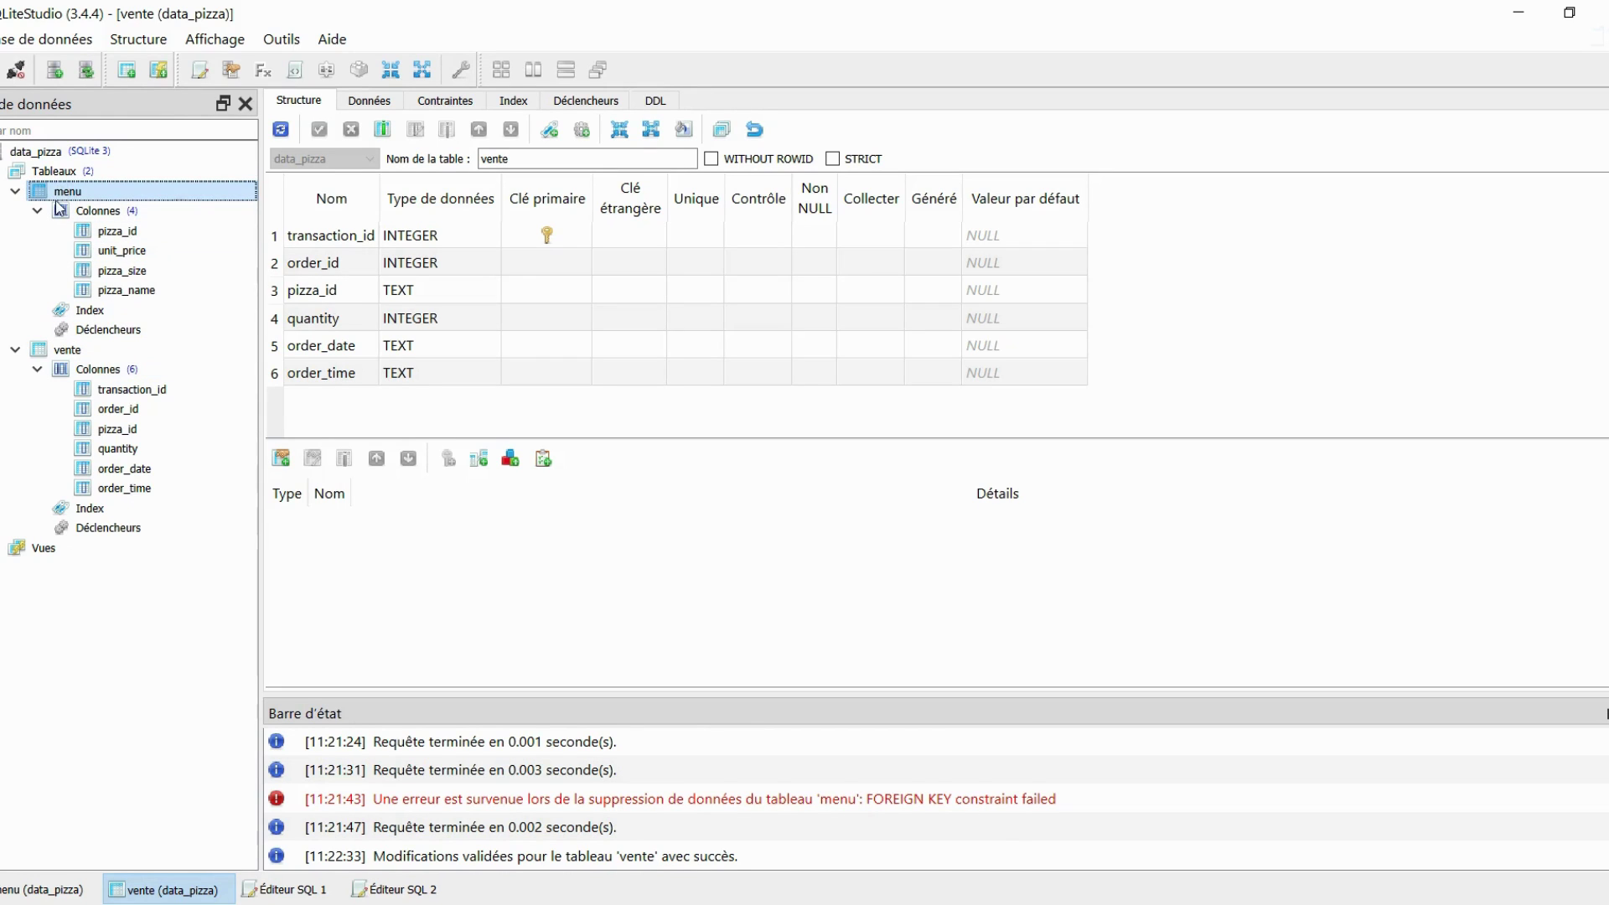
pyautogui.moveTo(86, 201)
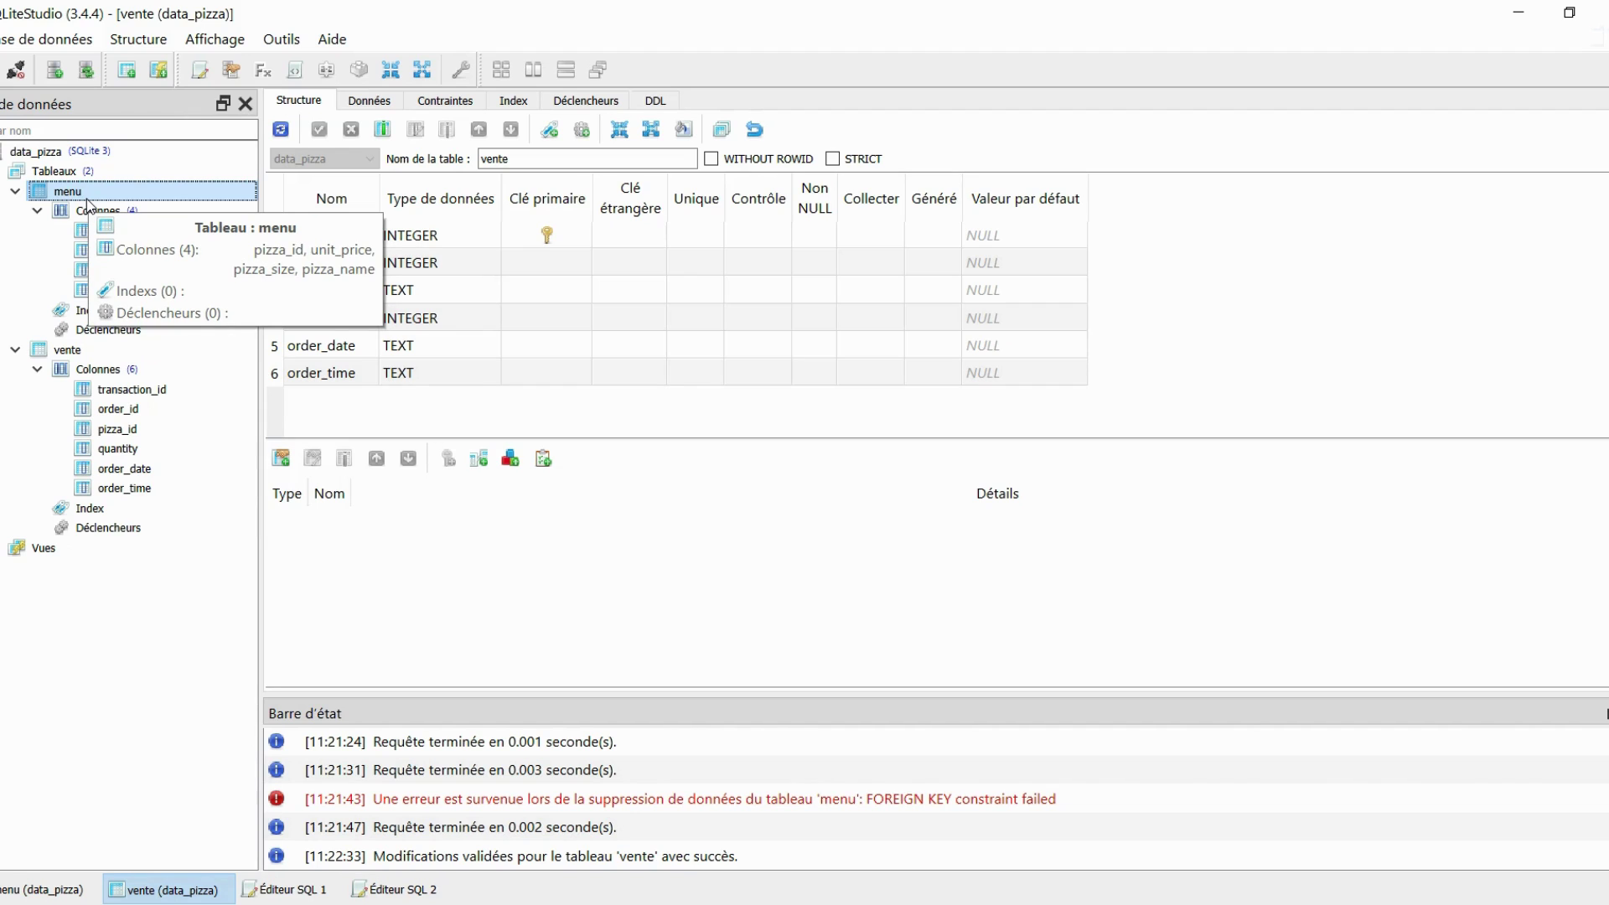
pyautogui.doubleClick(88, 192)
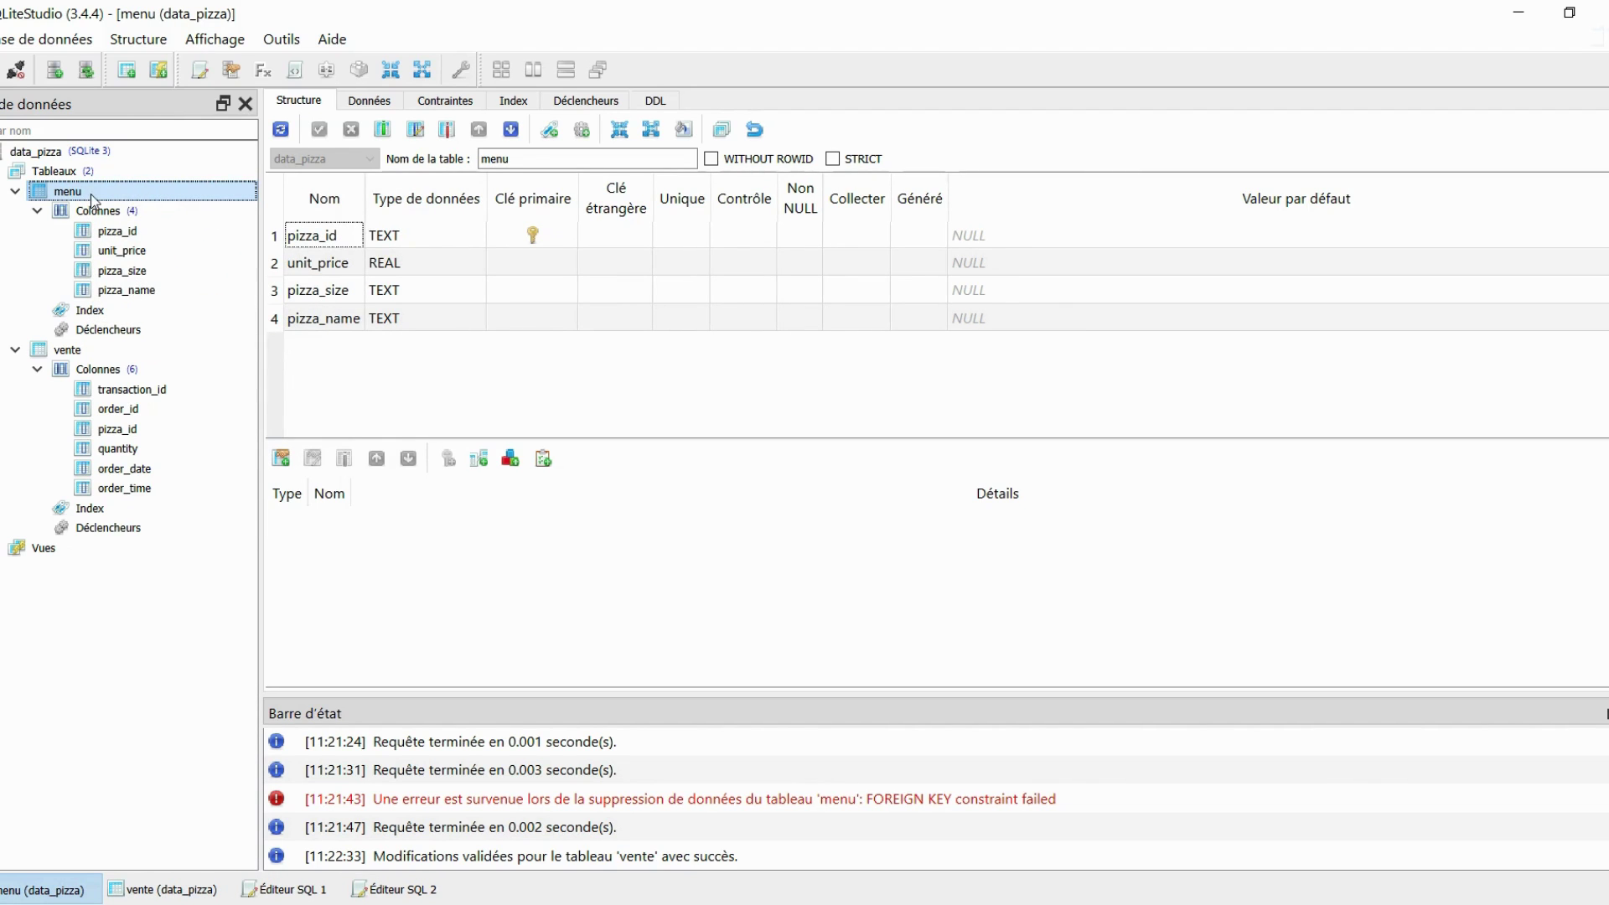
pyautogui.rightClick(91, 196)
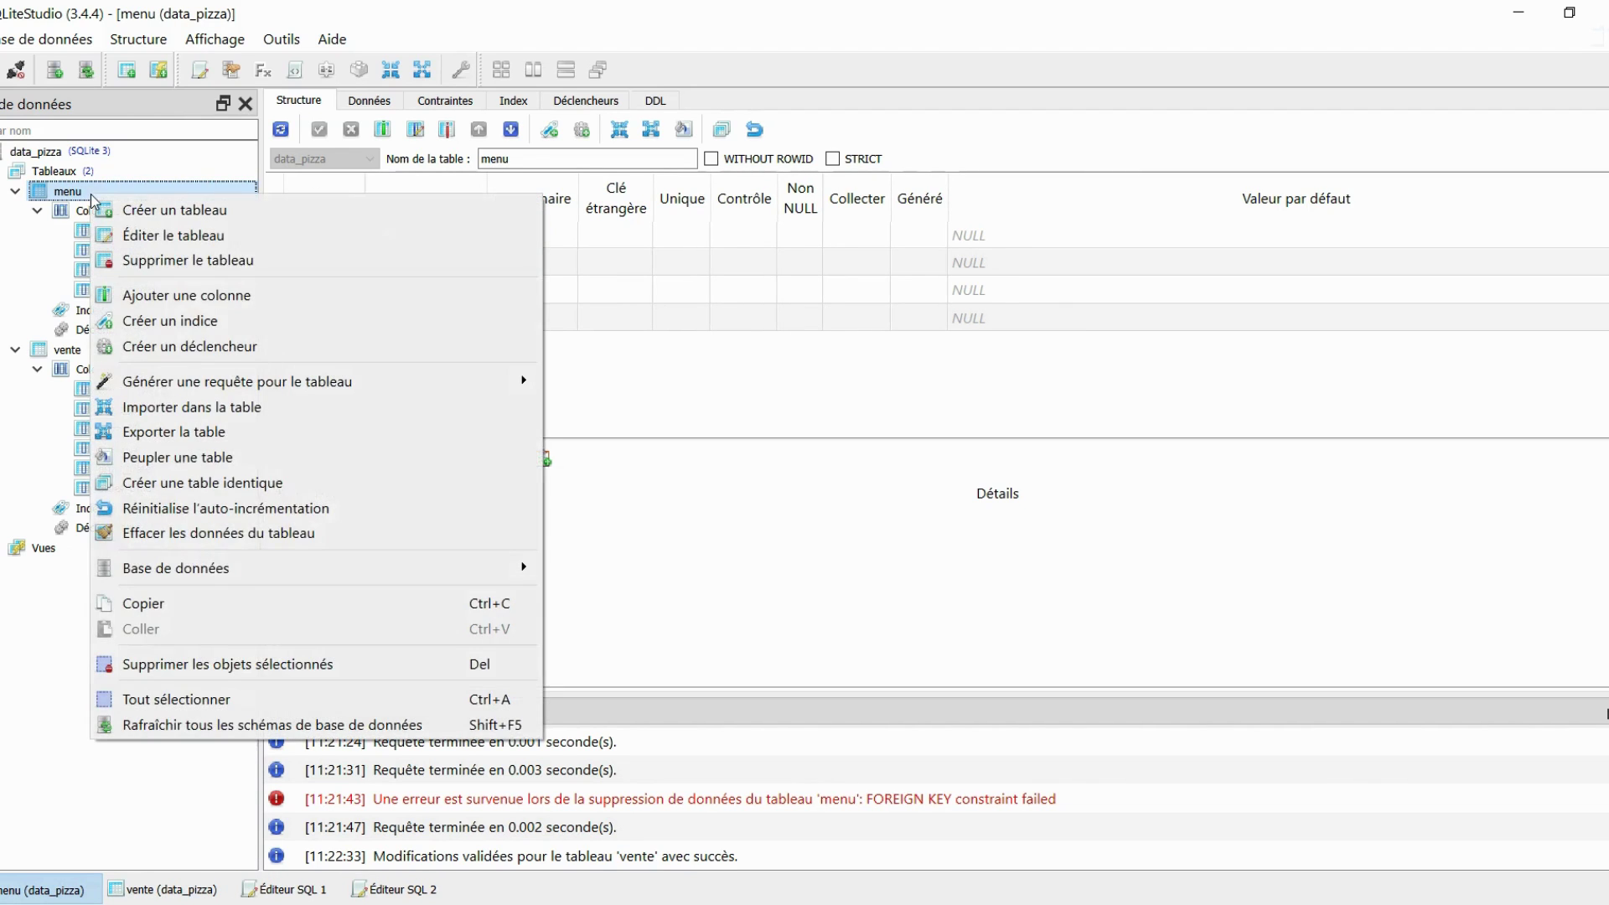
pyautogui.click(232, 540)
pyautogui.click(928, 498)
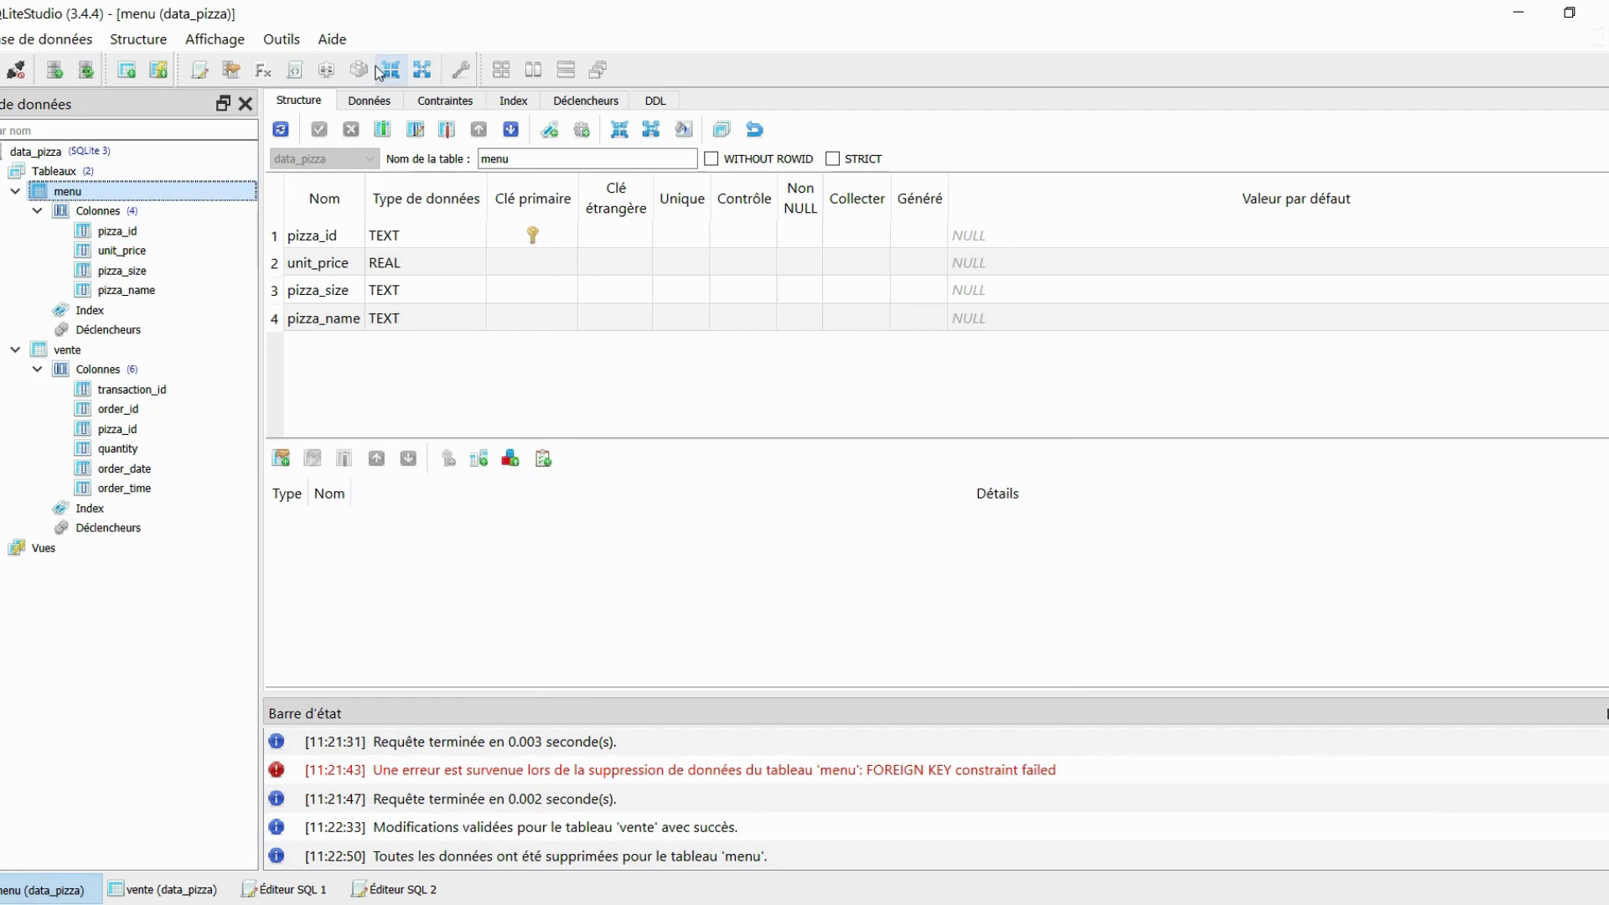
# Rerun SELECT * FROM menu in the second SQL editor to check the menu table's contents.
pyautogui.click(299, 889)
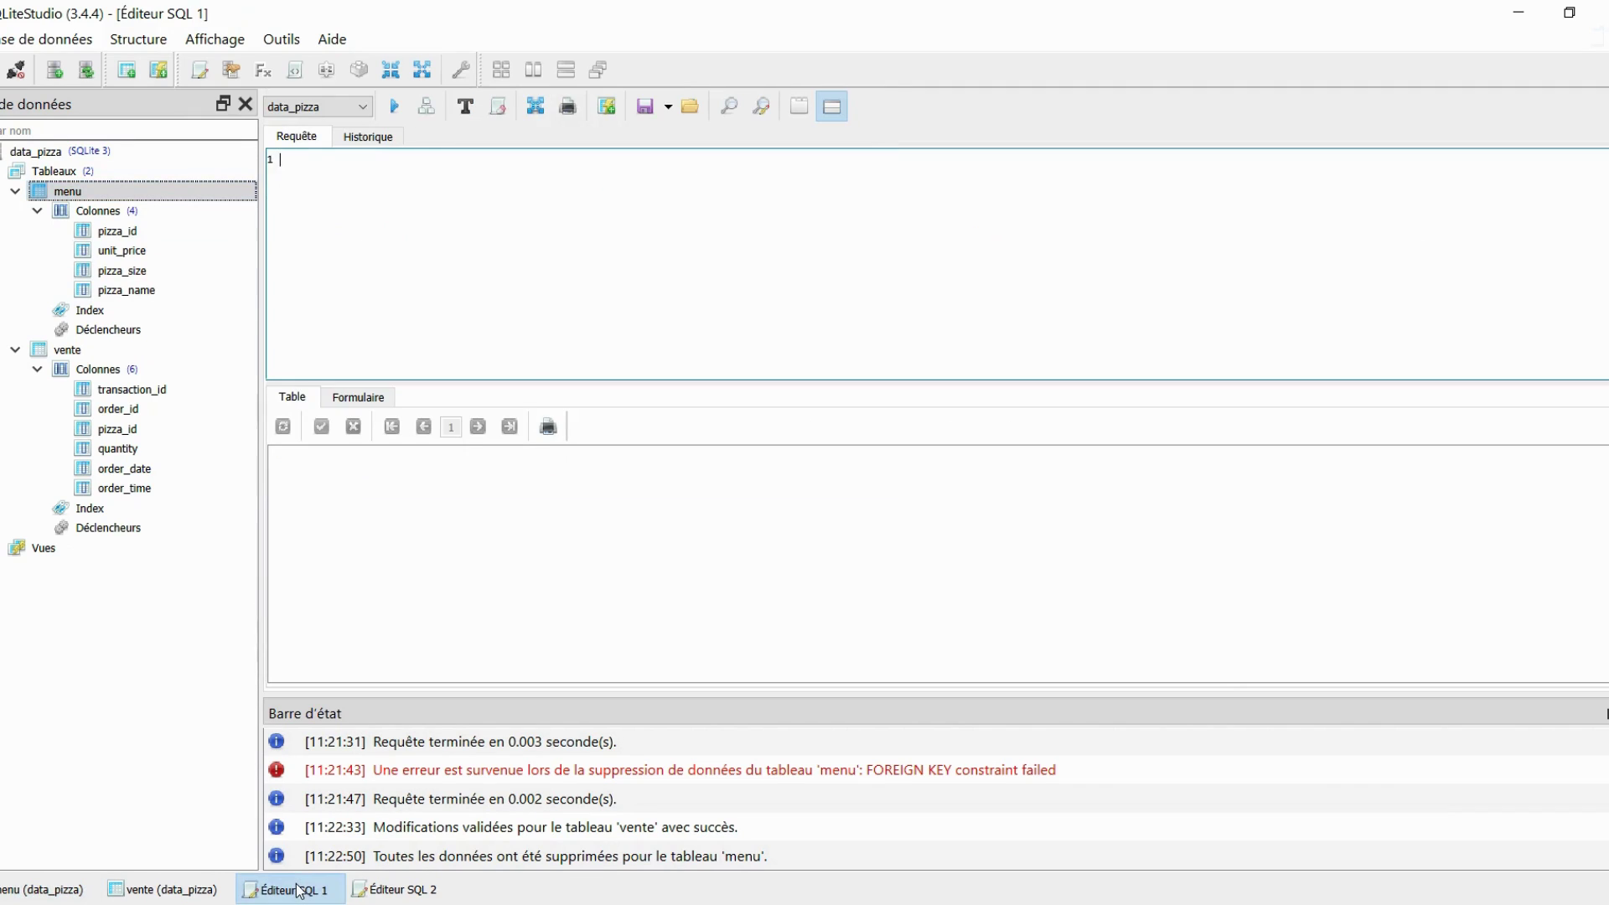
pyautogui.click(393, 890)
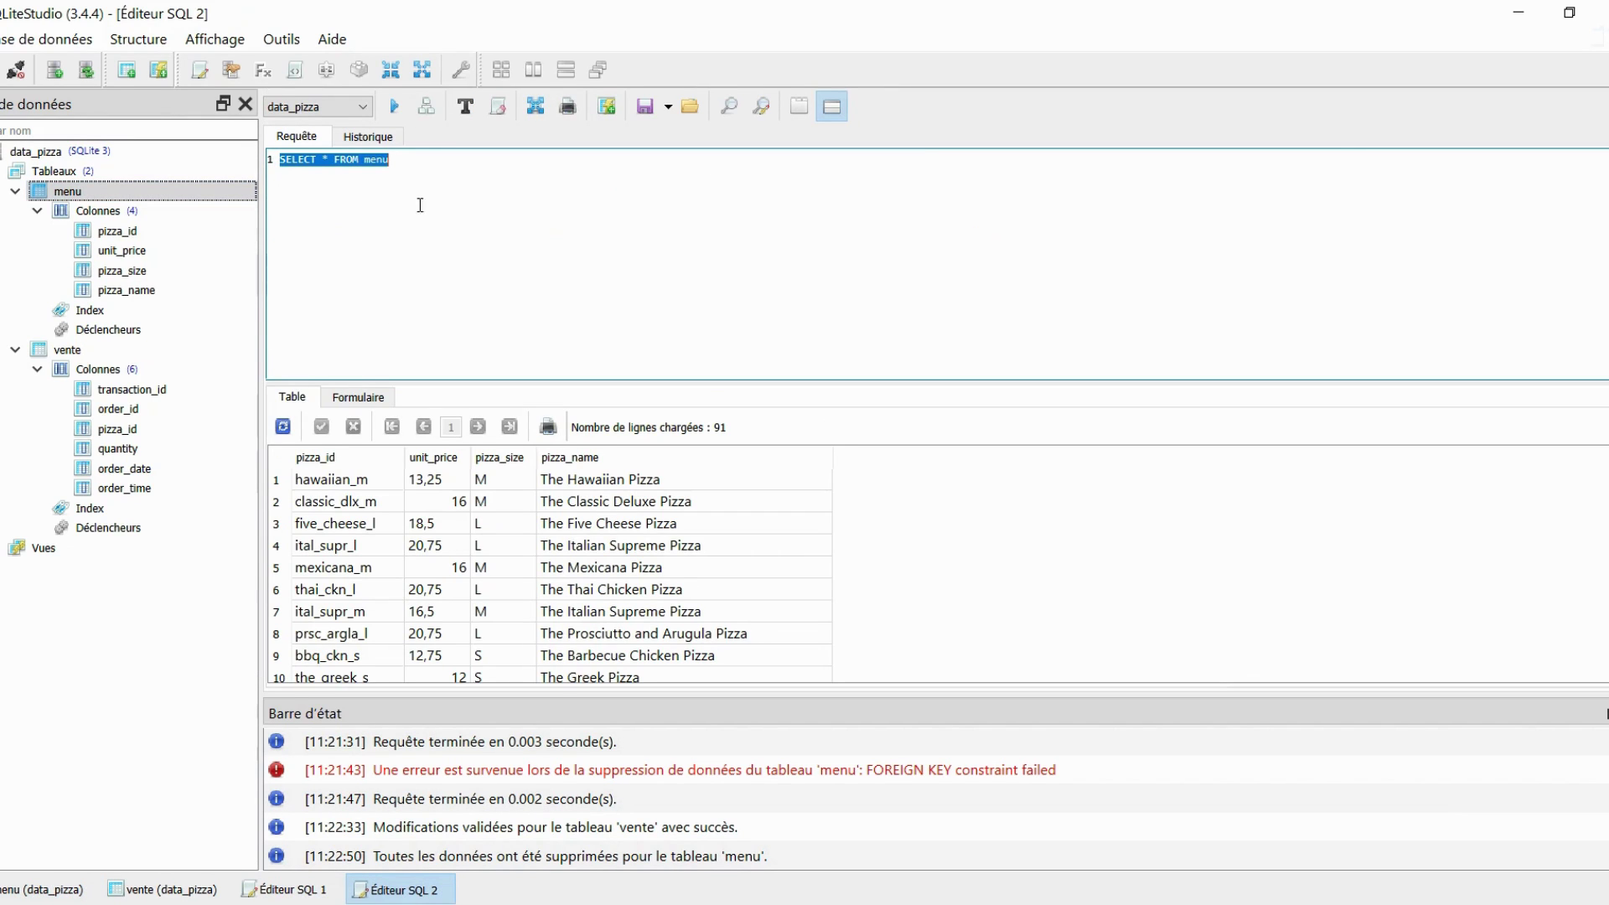
pyautogui.click(417, 167)
pyautogui.click(394, 106)
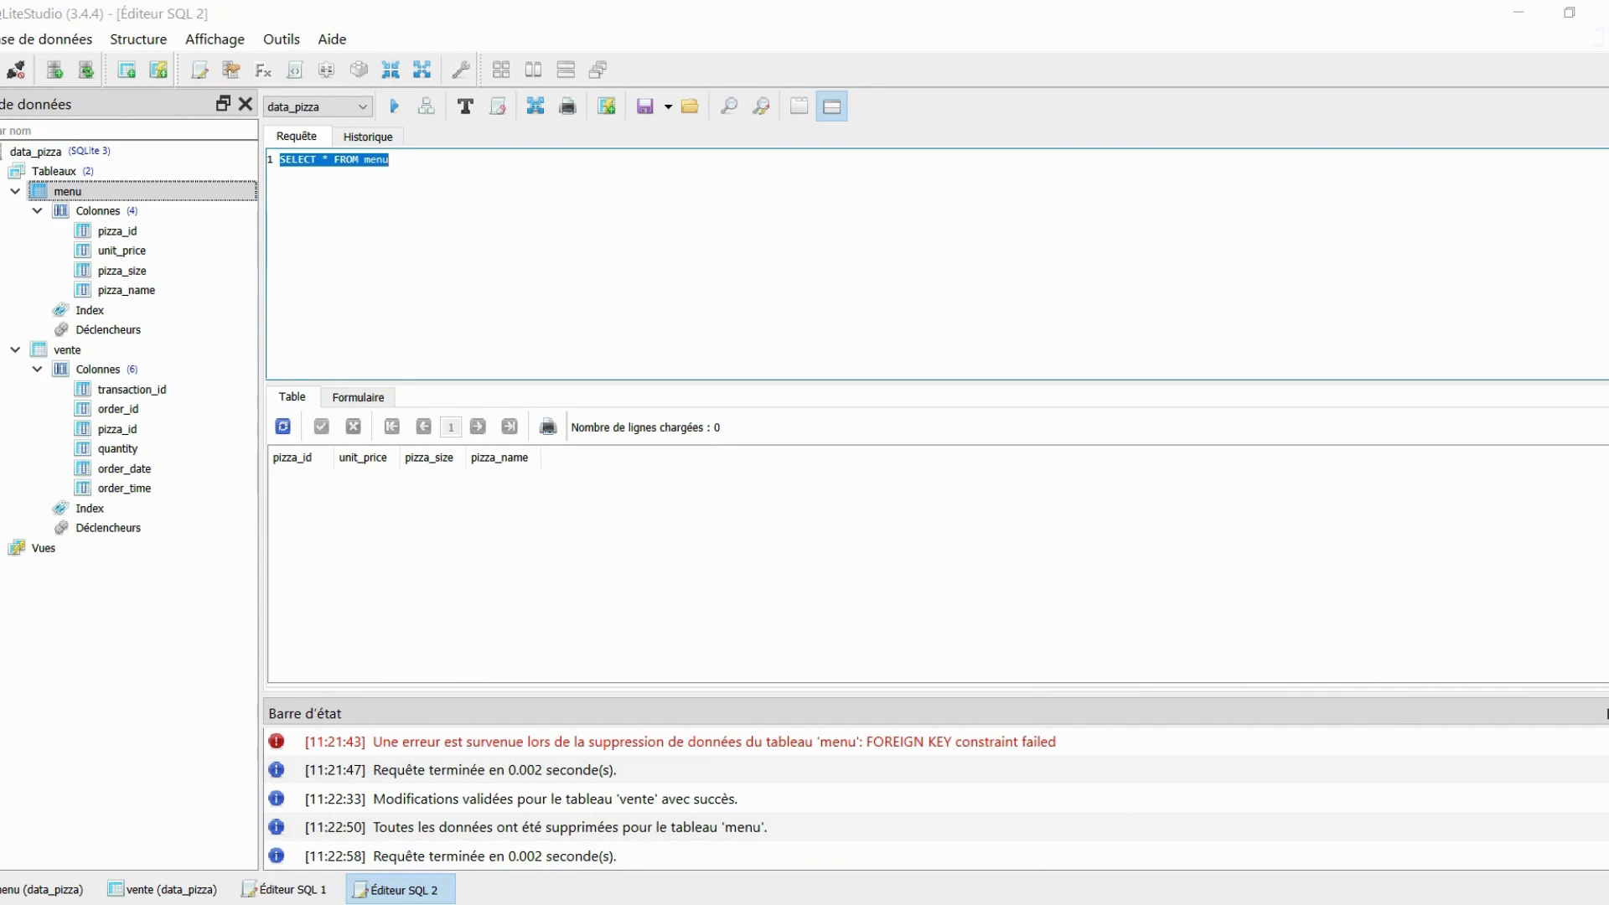
# Switch to the menu workbook in Excel and look over its unit_price values.
pyautogui.click(794, 904)
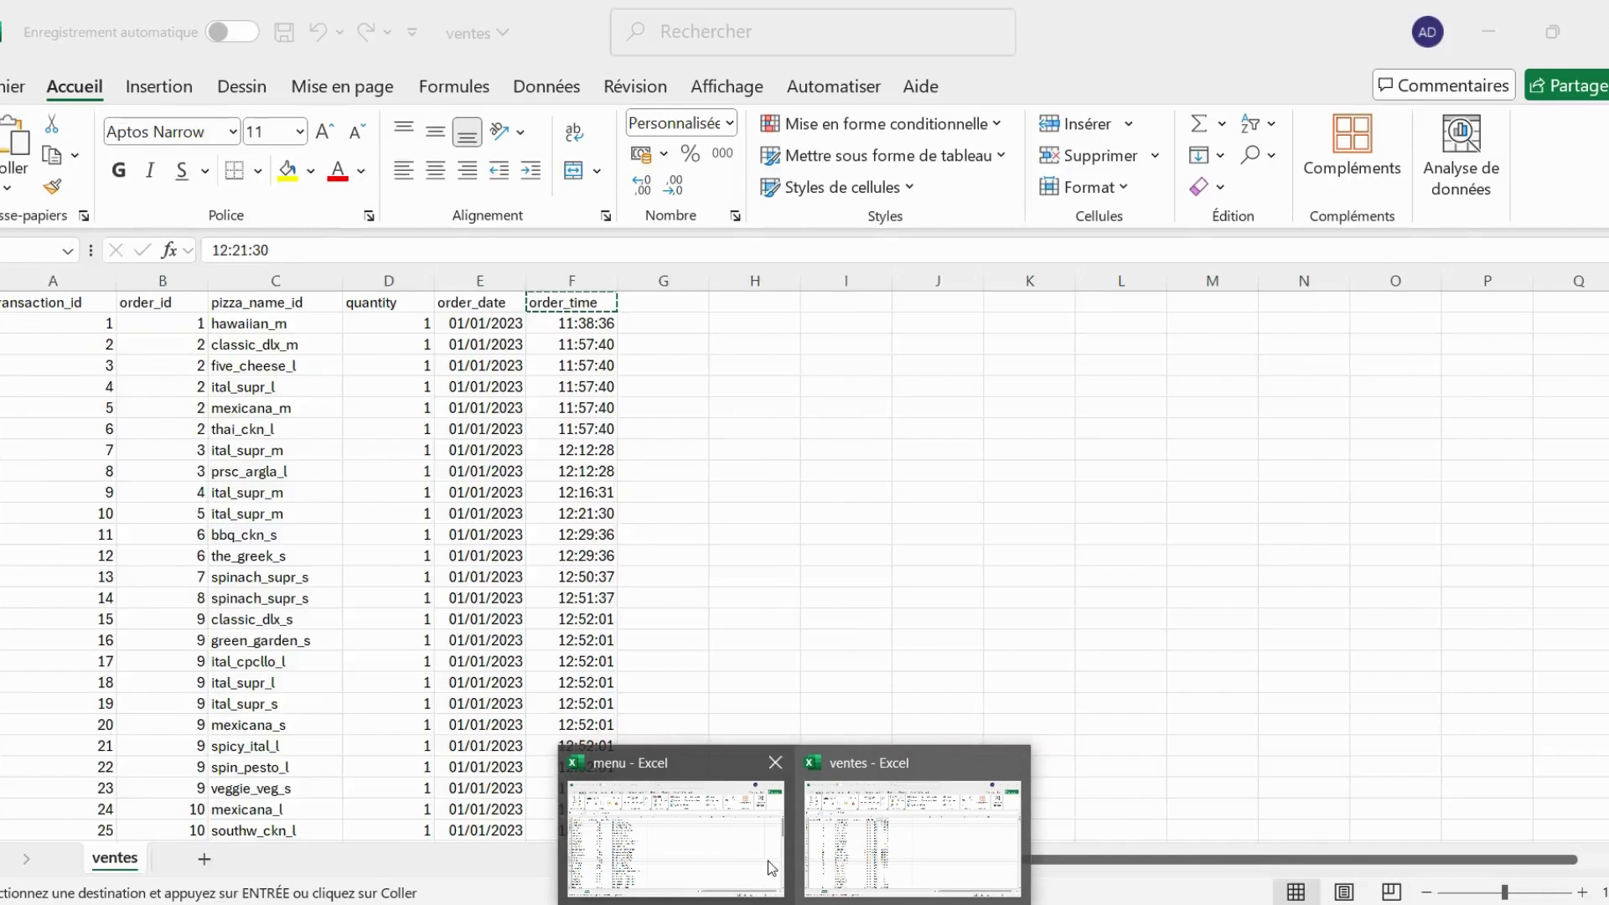
pyautogui.click(690, 872)
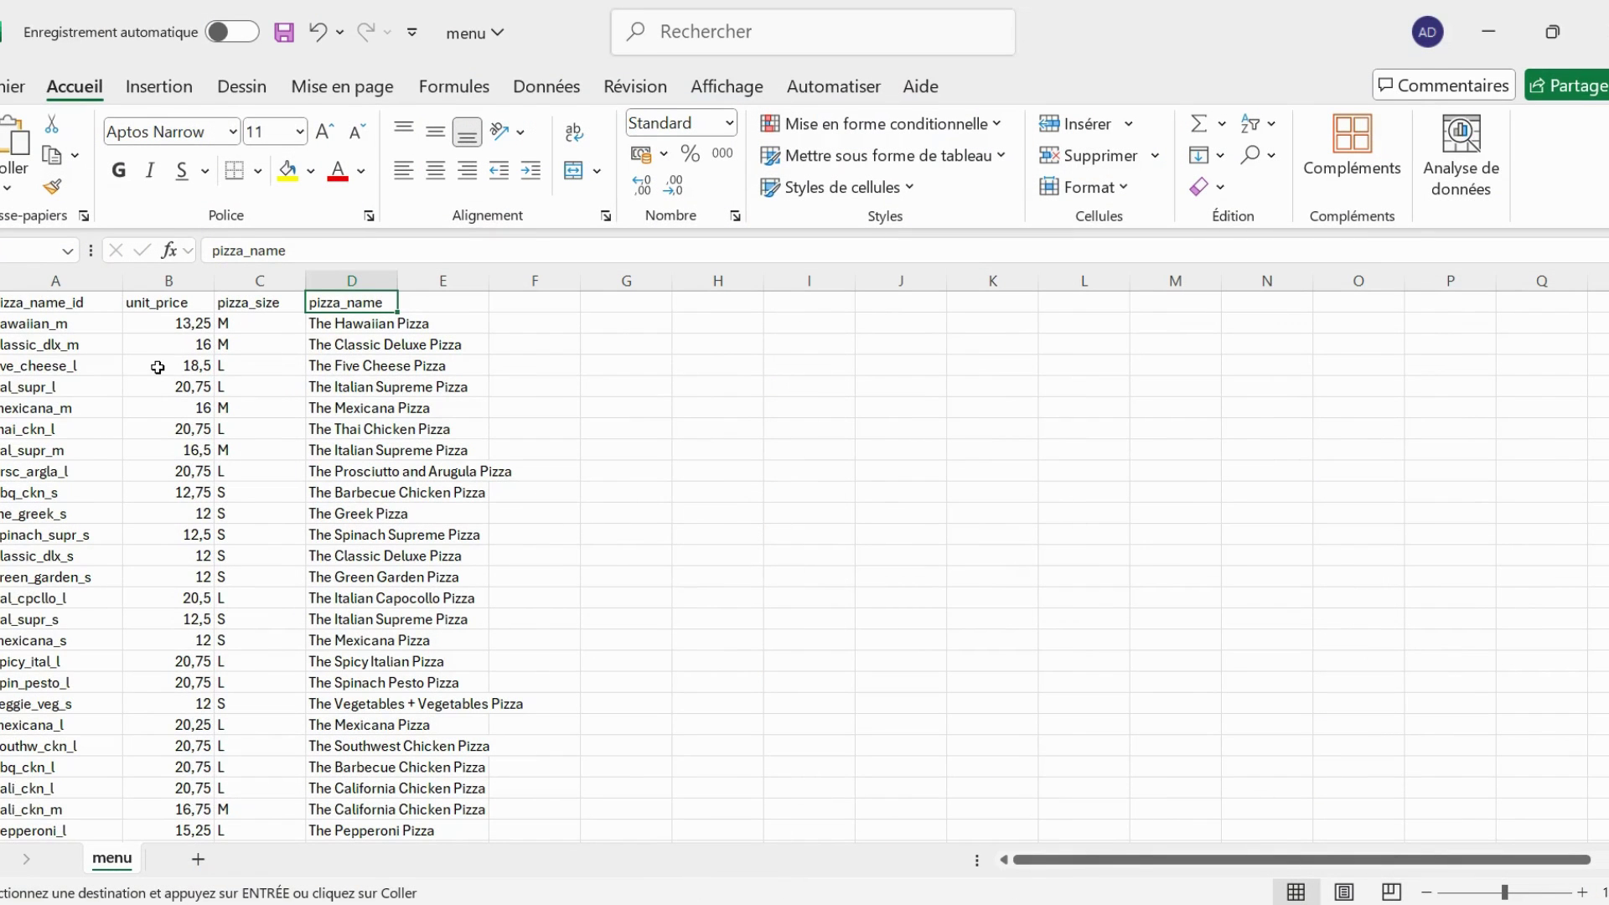
pyautogui.scroll(-1, 157, 366)
pyautogui.scroll(1, 157, 367)
# Replace every comma with a period throughout the menu sheet.
pyautogui.hotkey('ctrl', 'f')
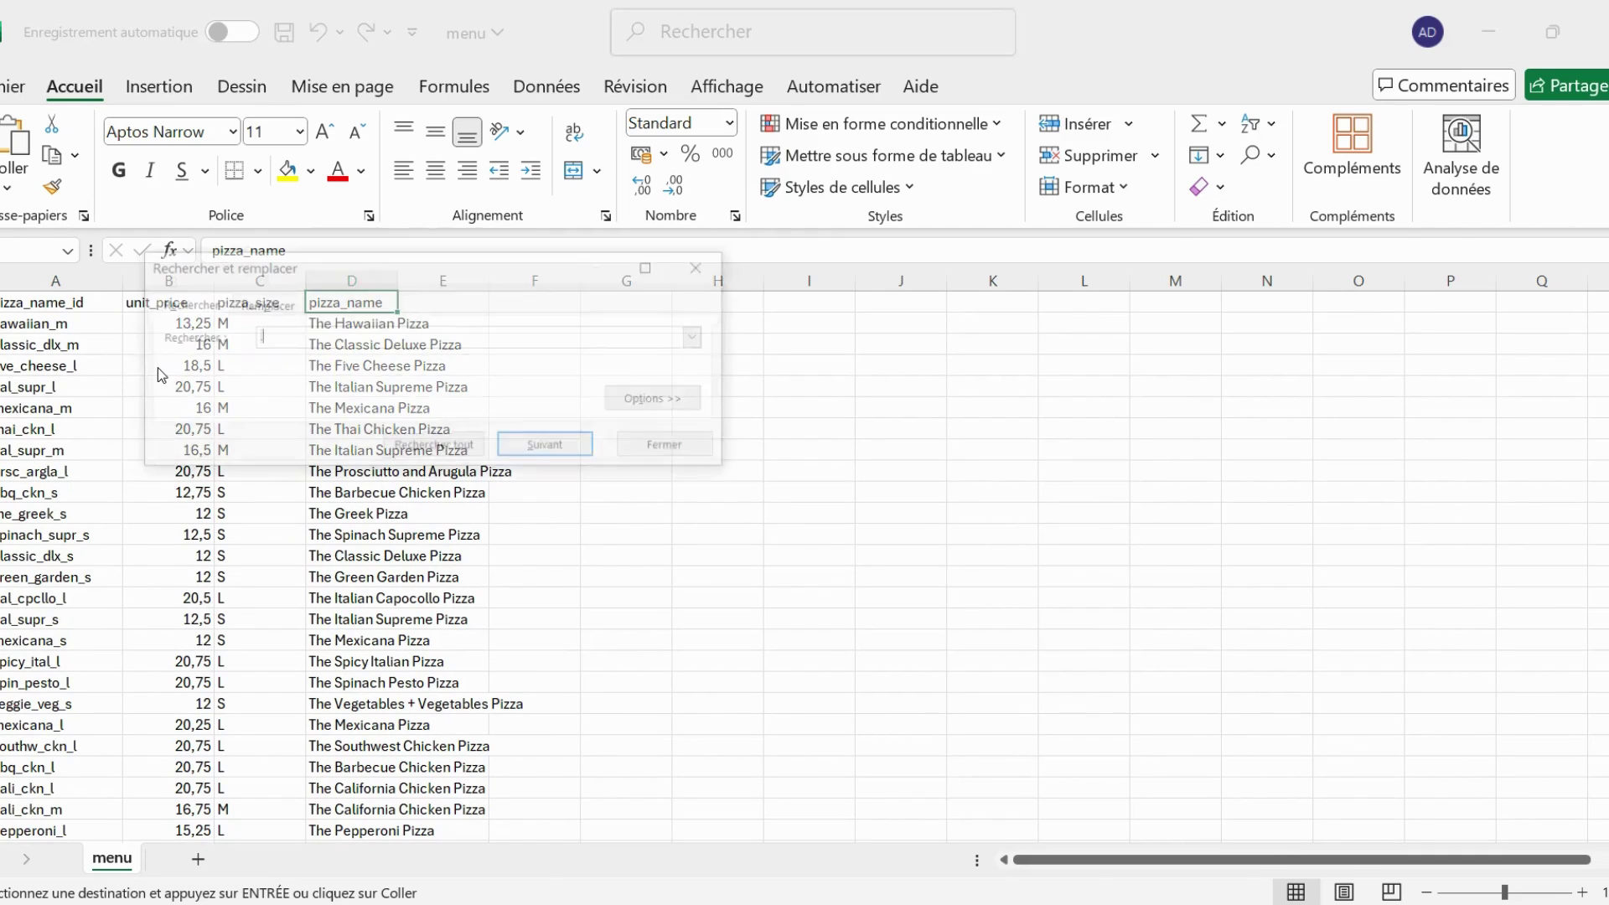
pyautogui.click(273, 309)
pyautogui.write('.')
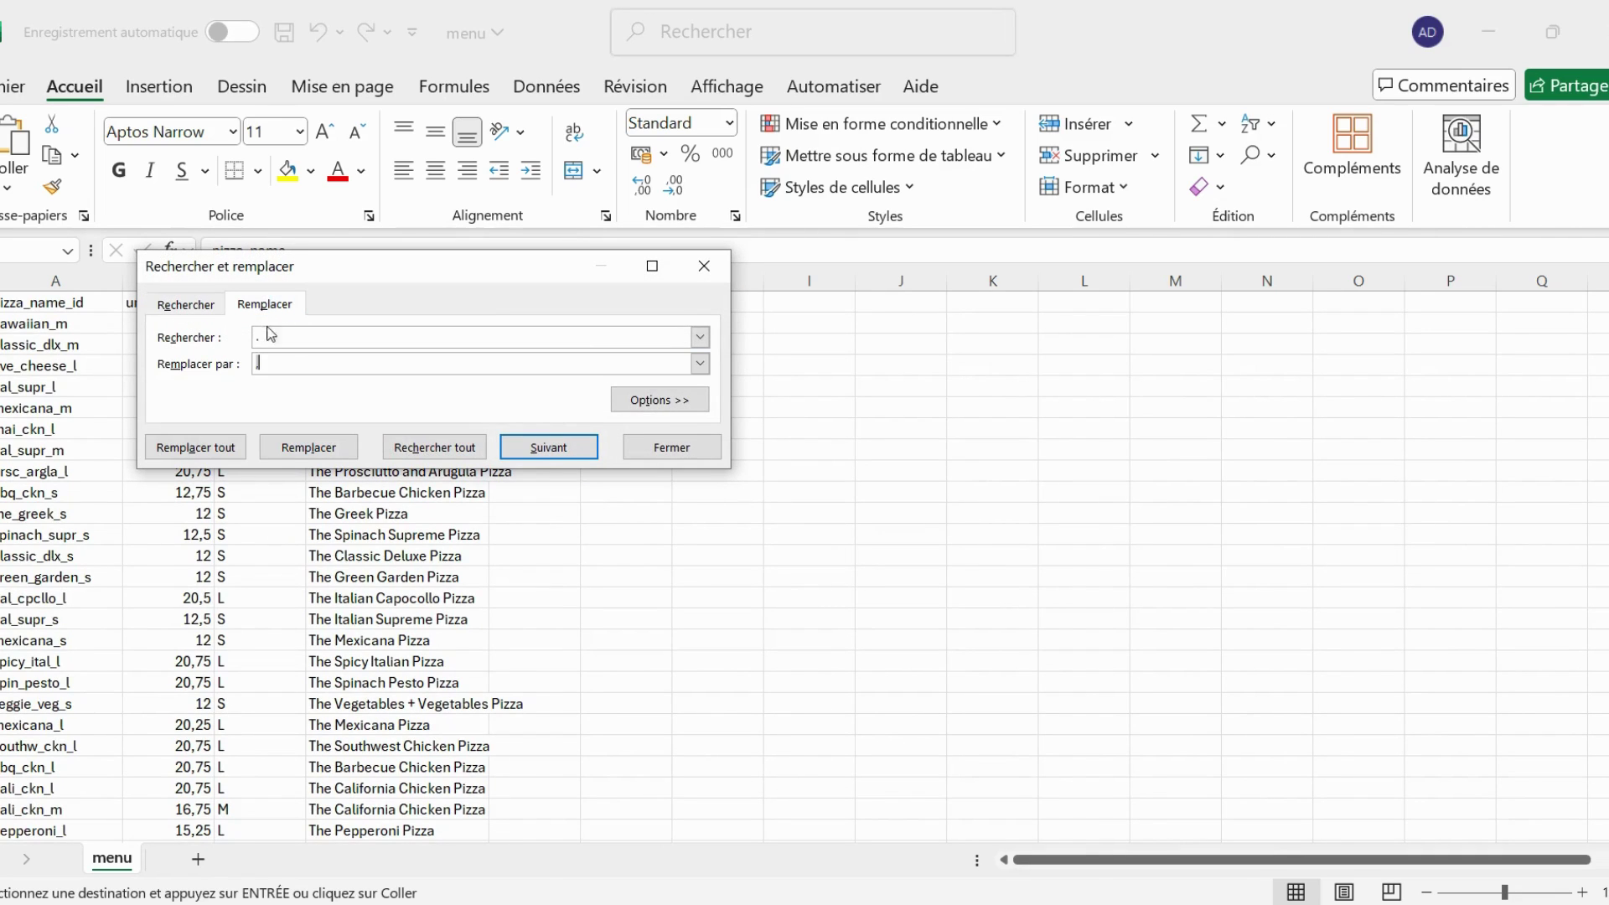
pyautogui.click(293, 359)
pyautogui.write(',')
pyautogui.click(226, 446)
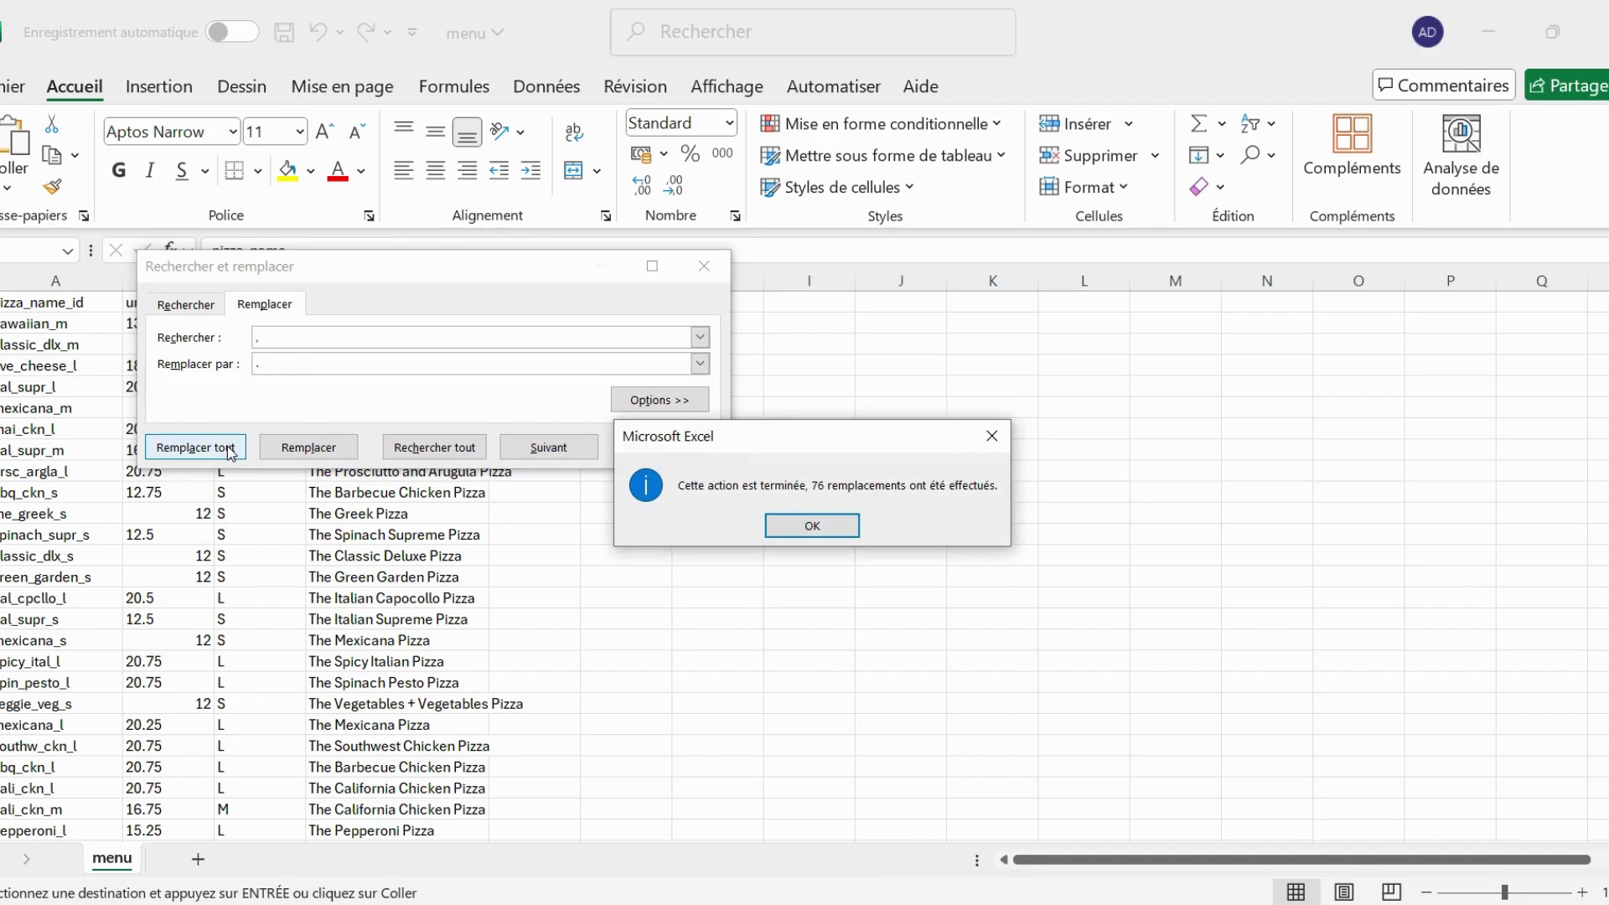
pyautogui.click(810, 527)
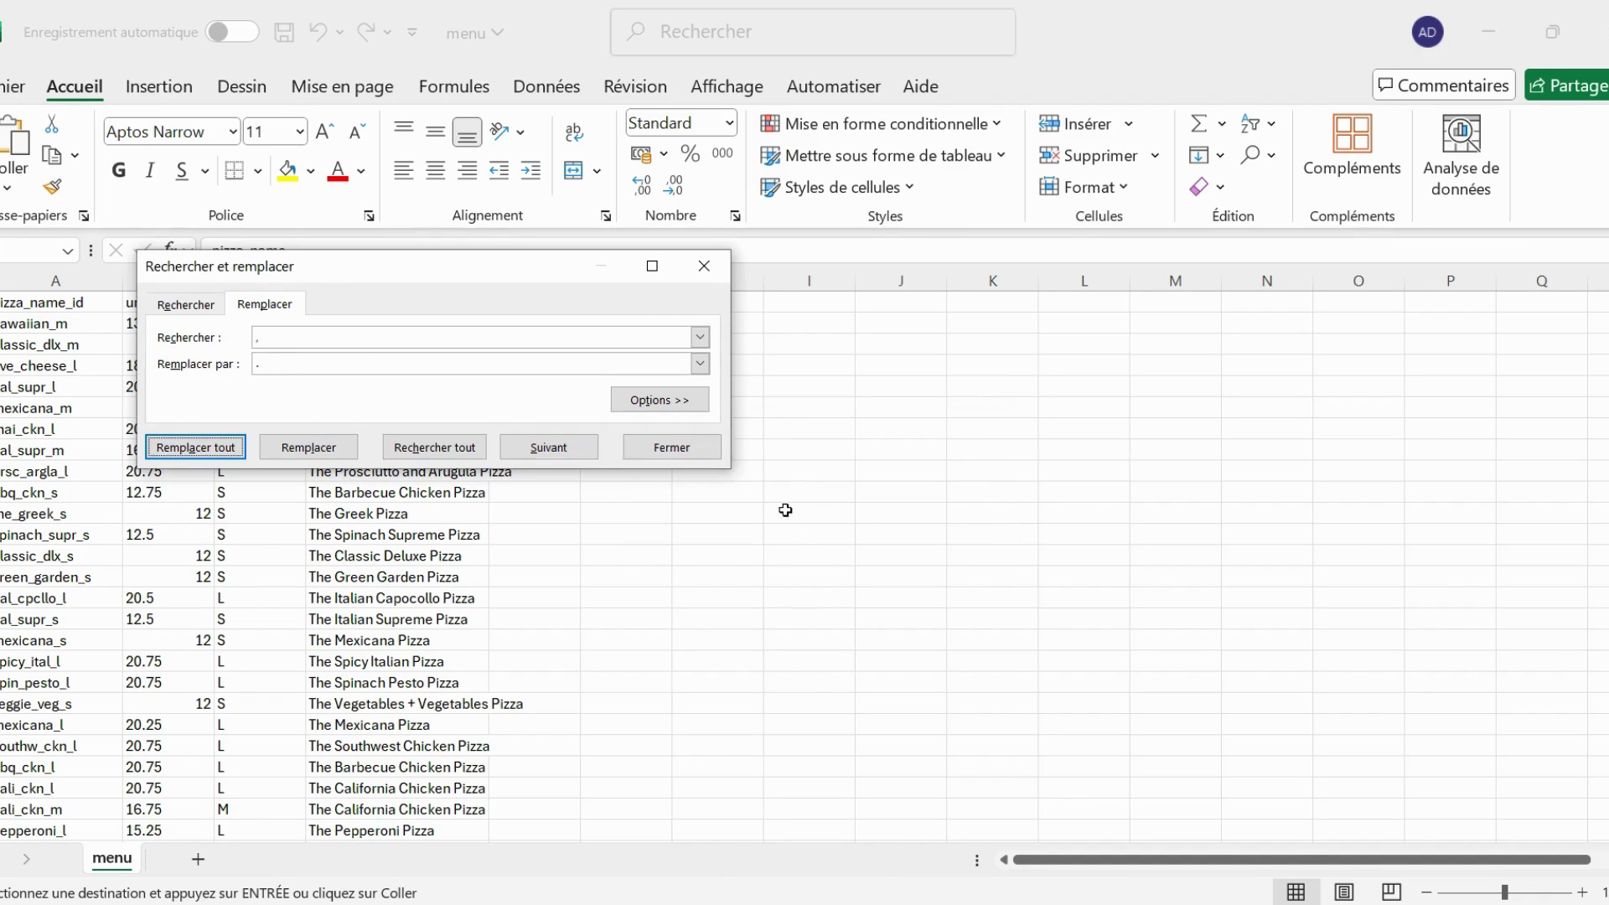
pyautogui.click(662, 448)
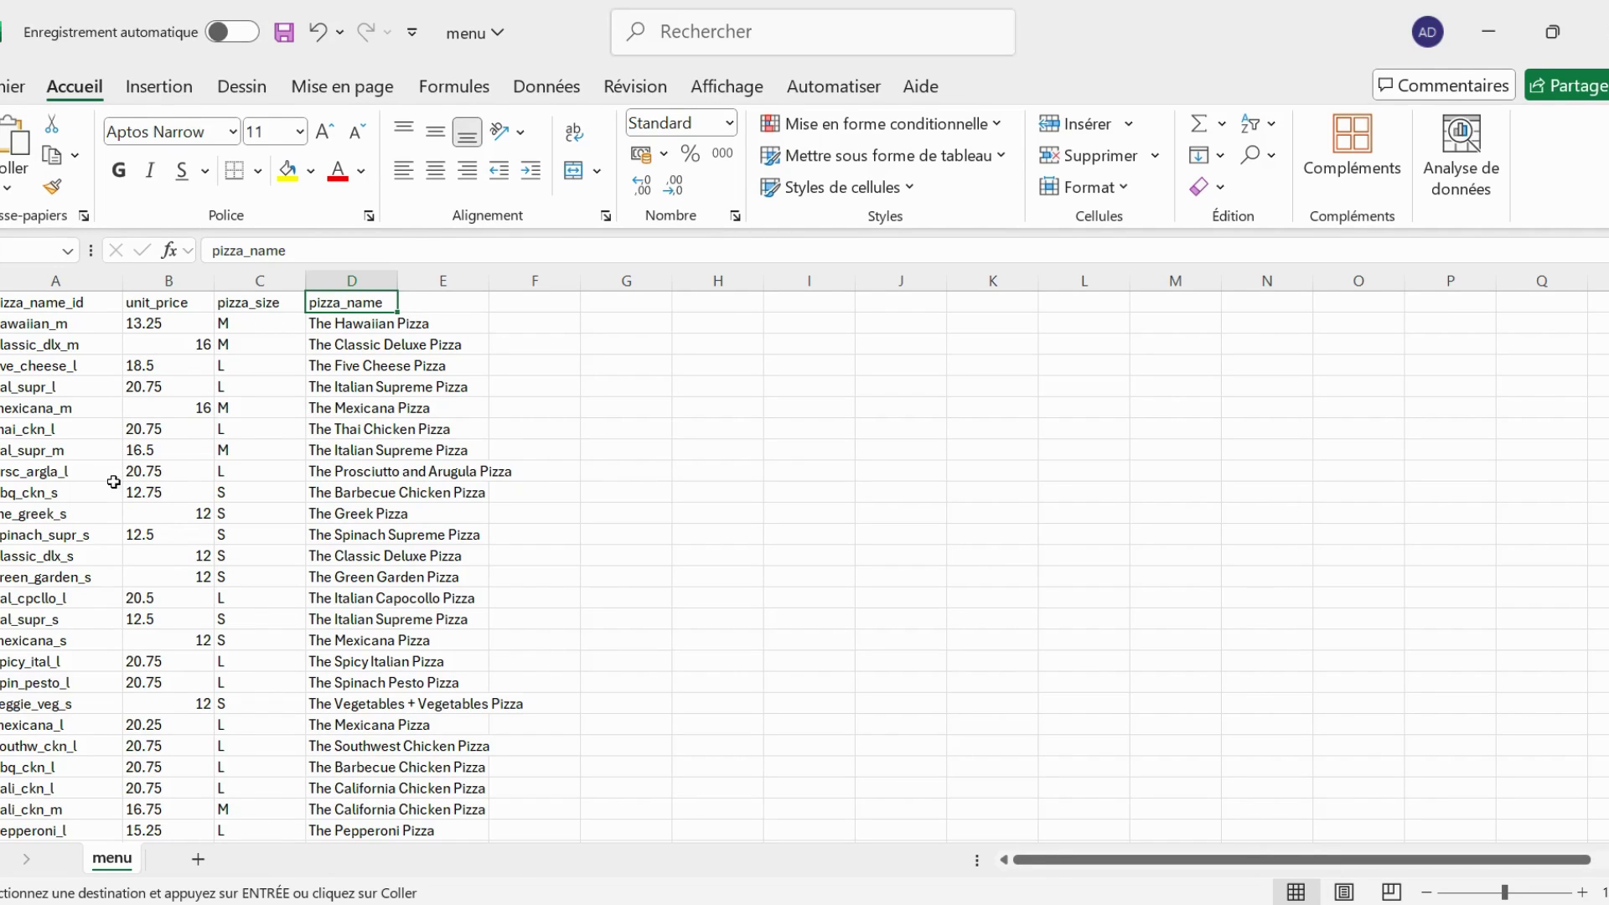
# Save the changes to the menu file.
pyautogui.click(5, 87)
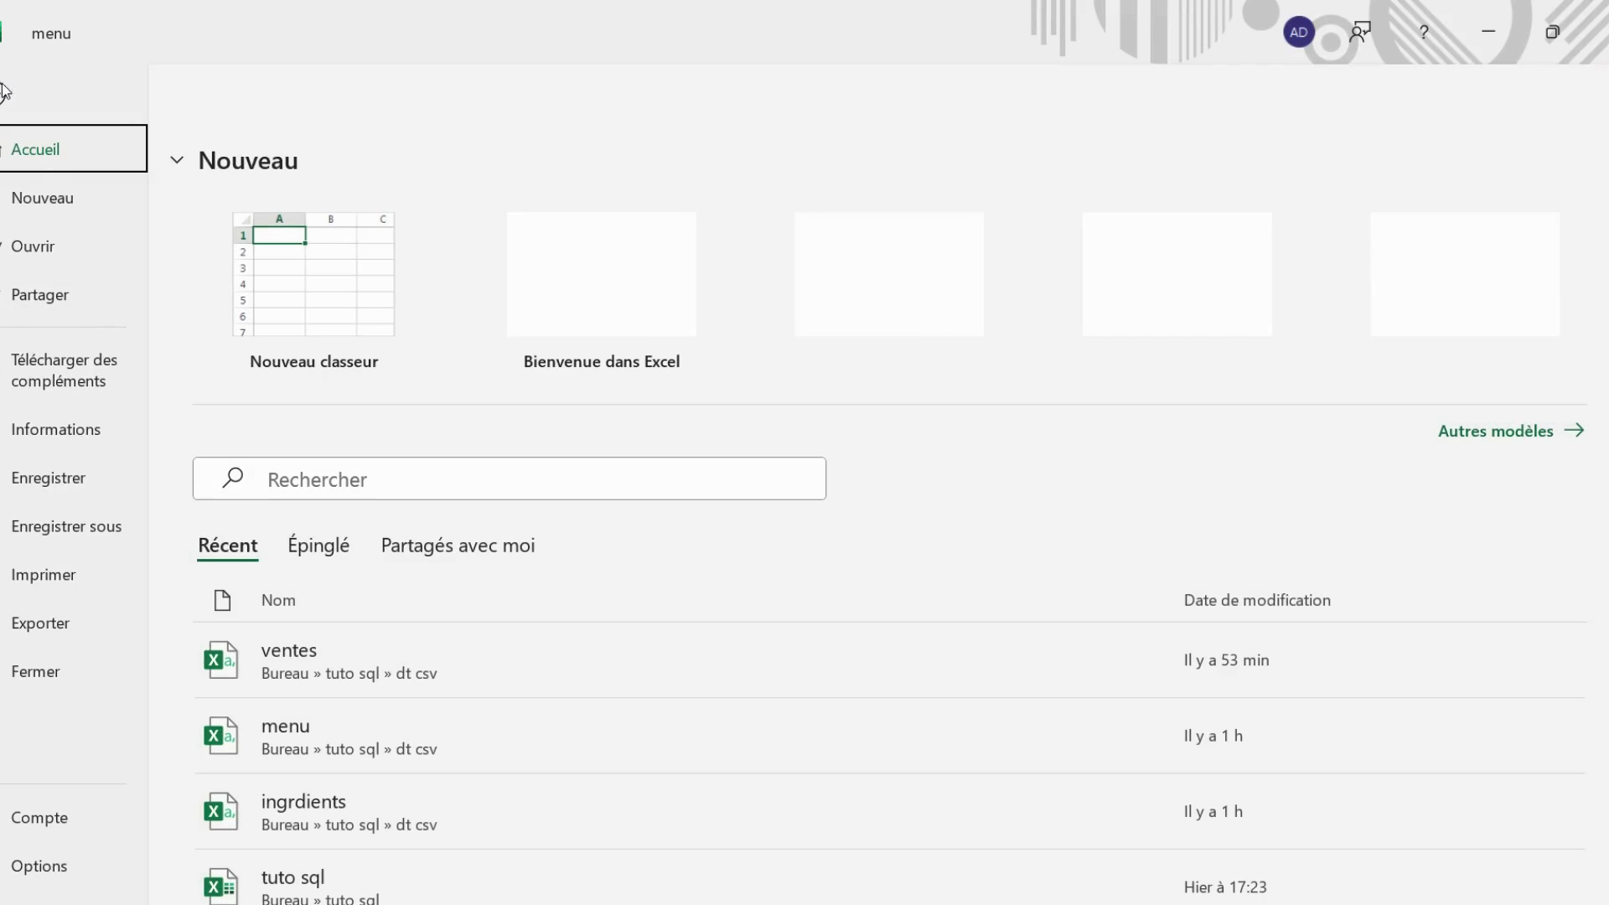
pyautogui.click(59, 525)
pyautogui.click(44, 479)
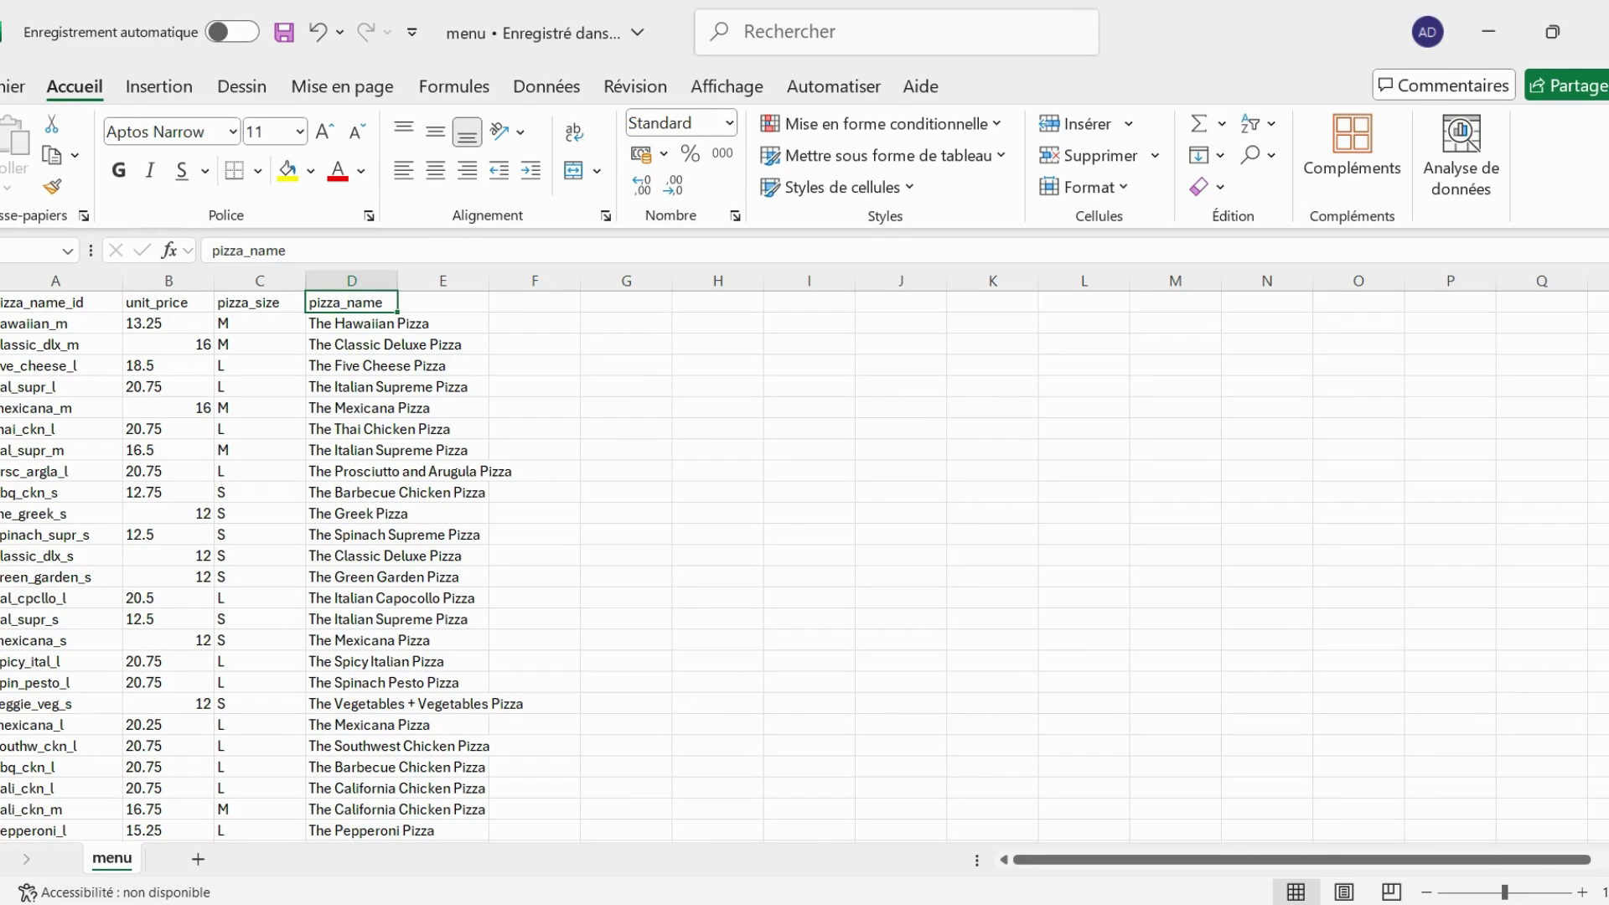
# Switch back to SQLiteStudio and select the menu table in data_pizza.
pyautogui.hotkey('alt', 'Tab')
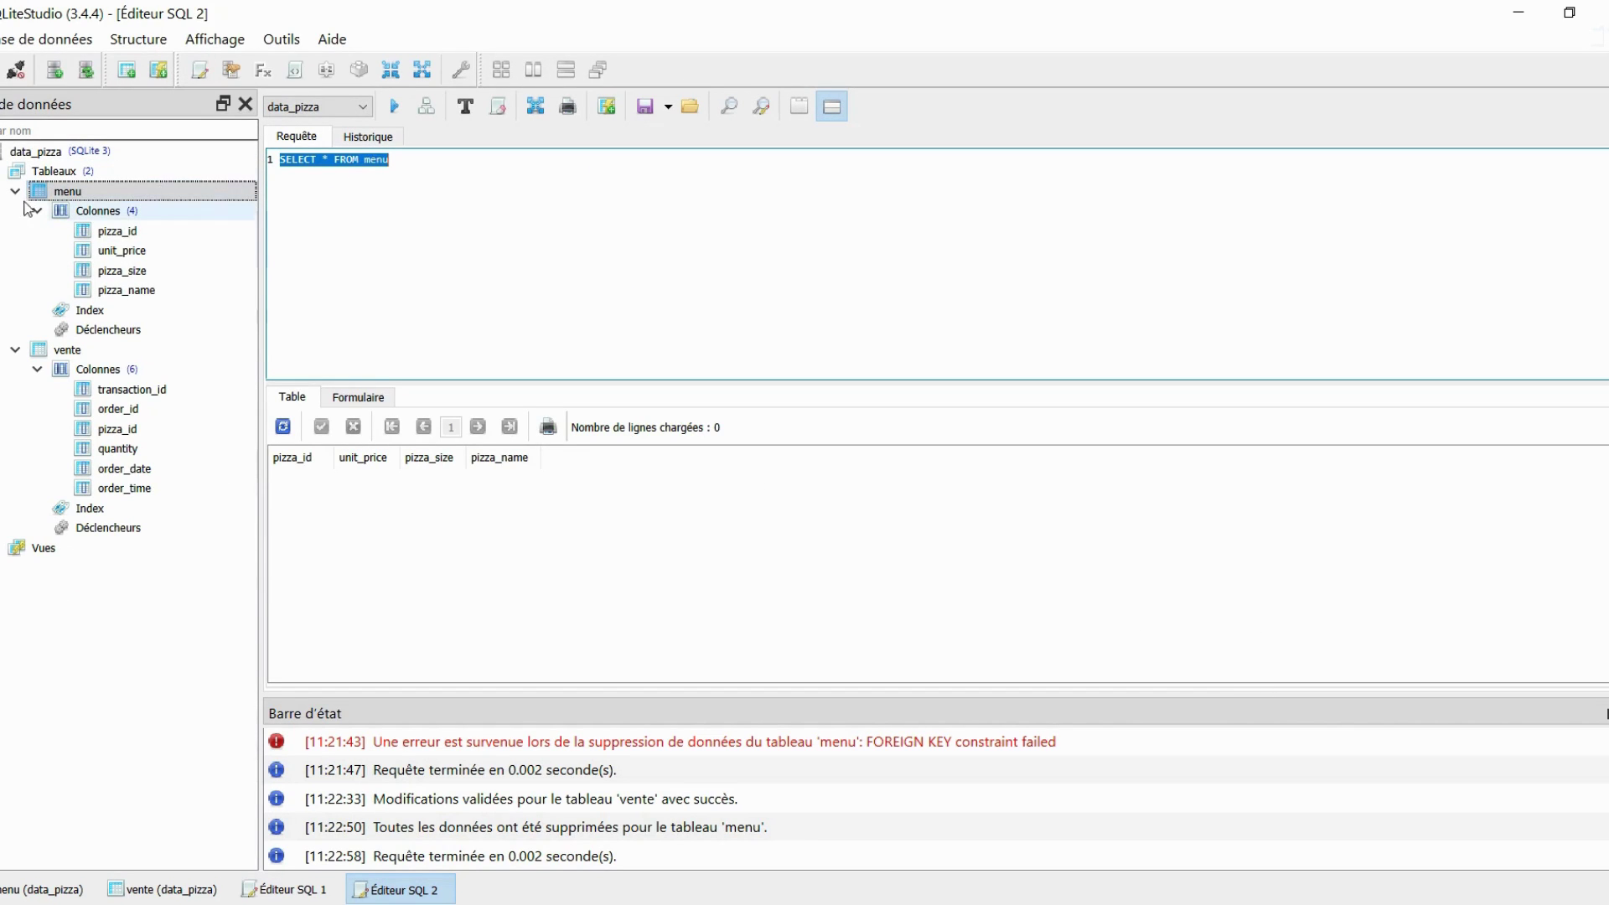
pyautogui.click(54, 194)
pyautogui.rightClick(54, 195)
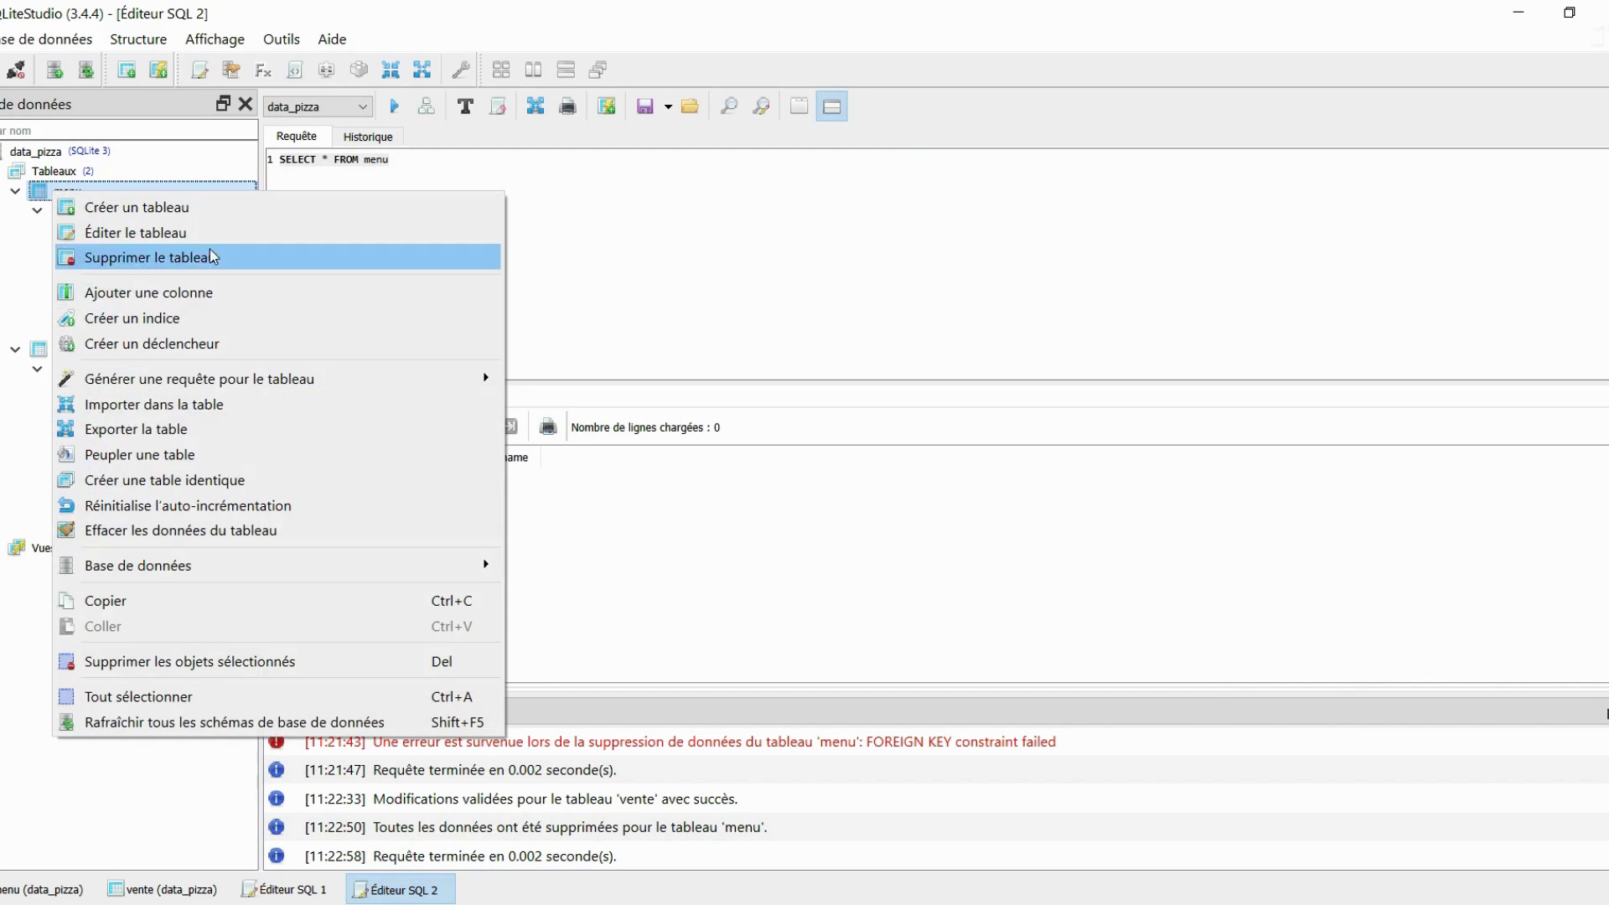
pyautogui.click(203, 428)
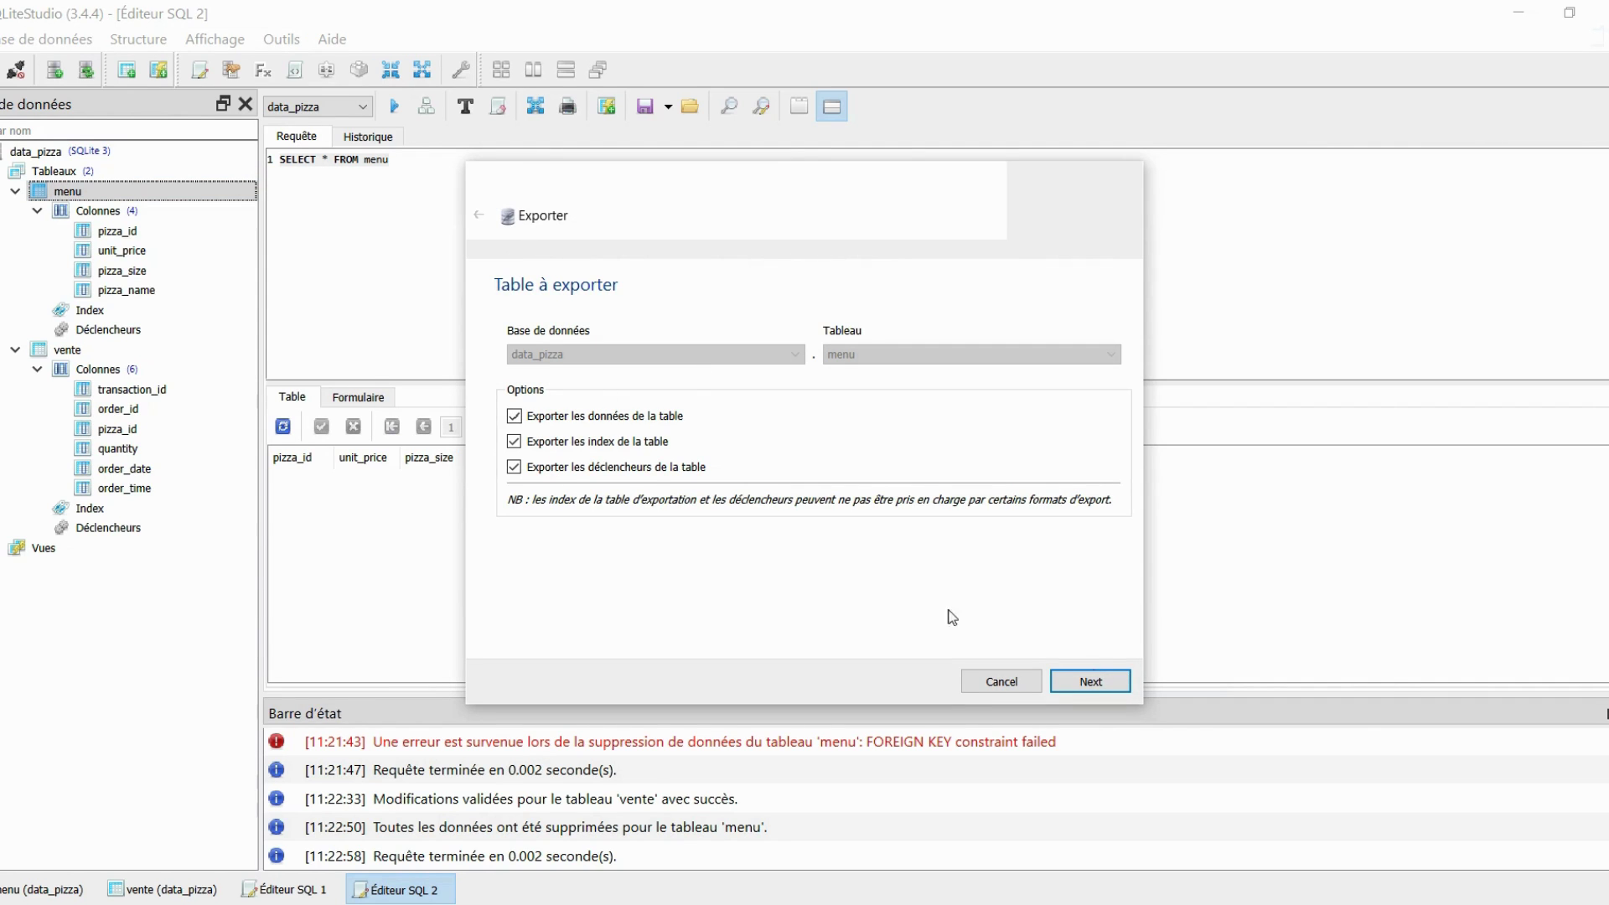
pyautogui.click(1029, 678)
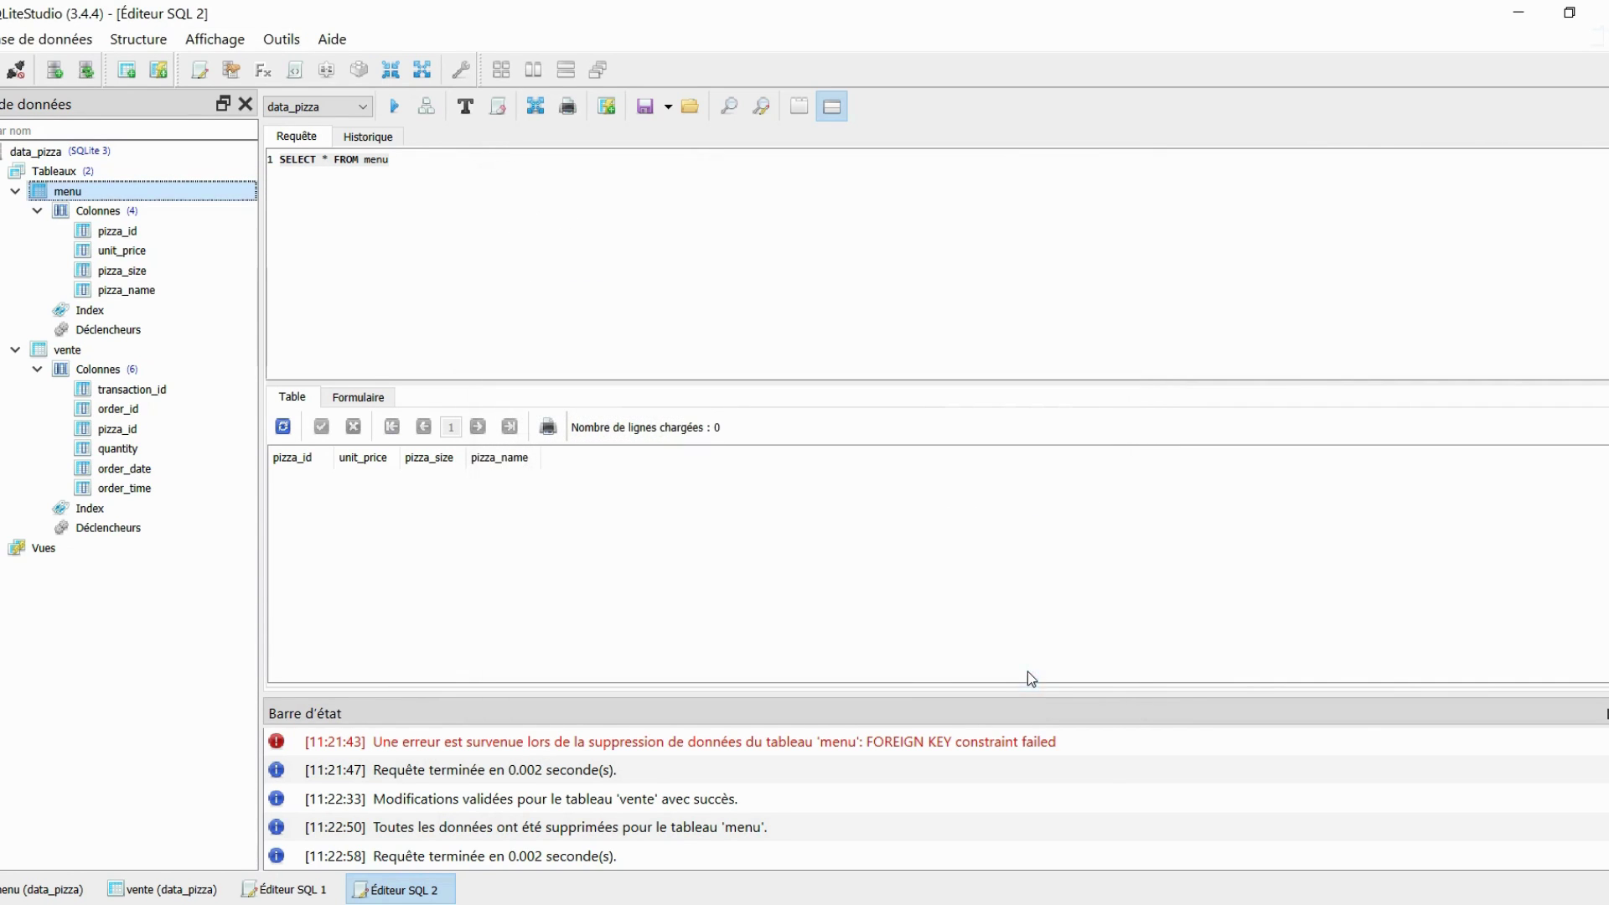
# Start a CSV import into the menu table and choose menu.csv from the dt csv folder as the source file.
pyautogui.rightClick(47, 191)
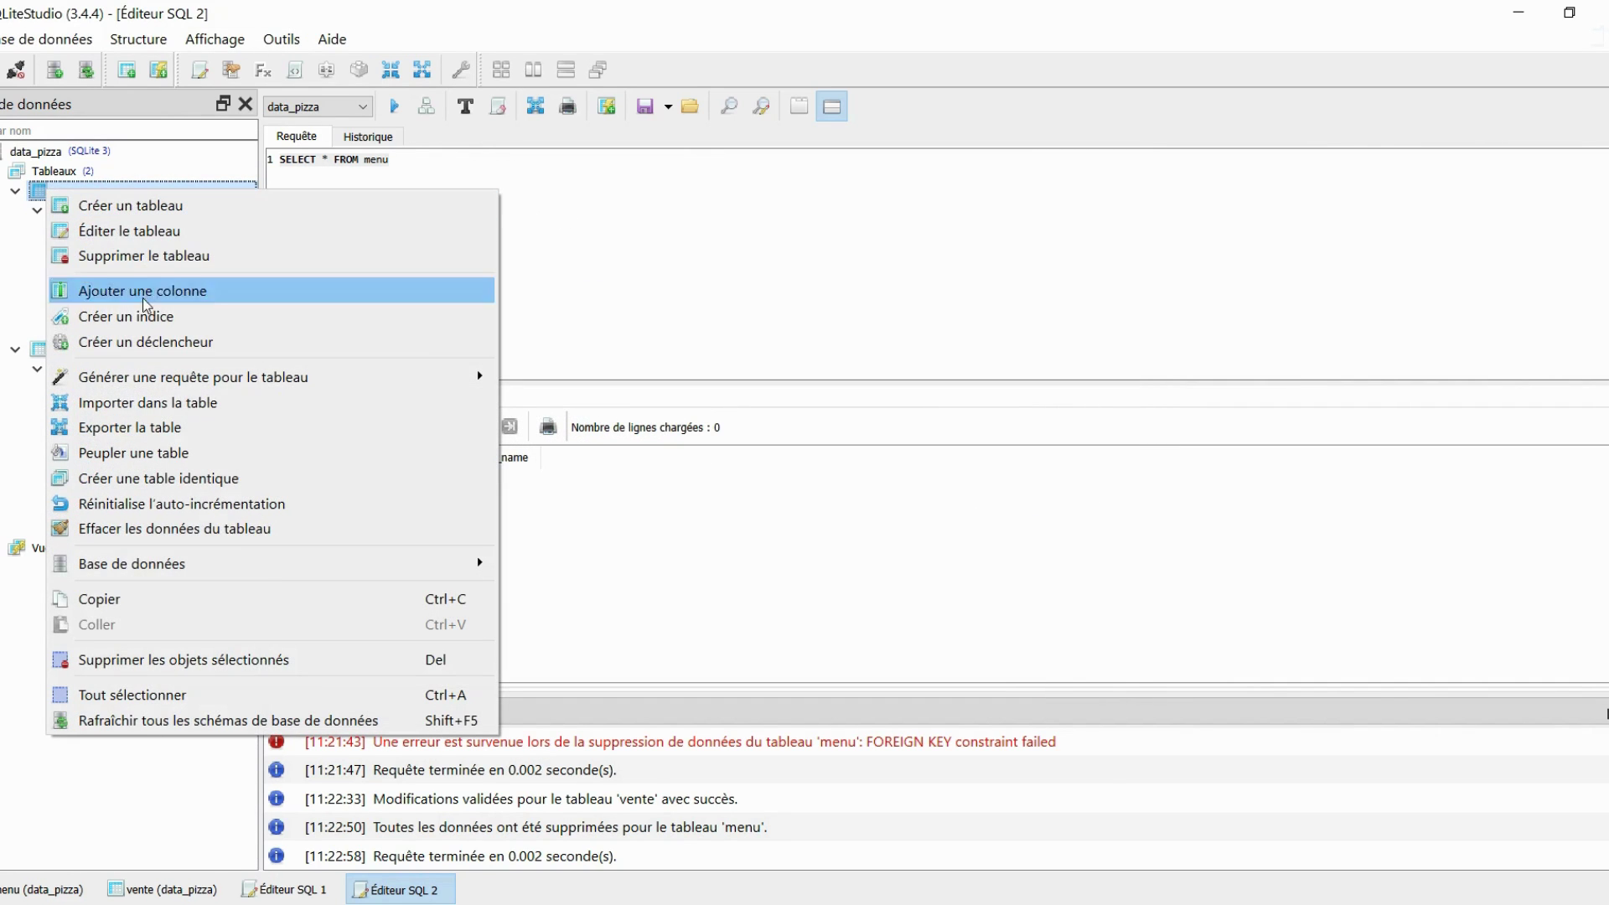
pyautogui.click(132, 402)
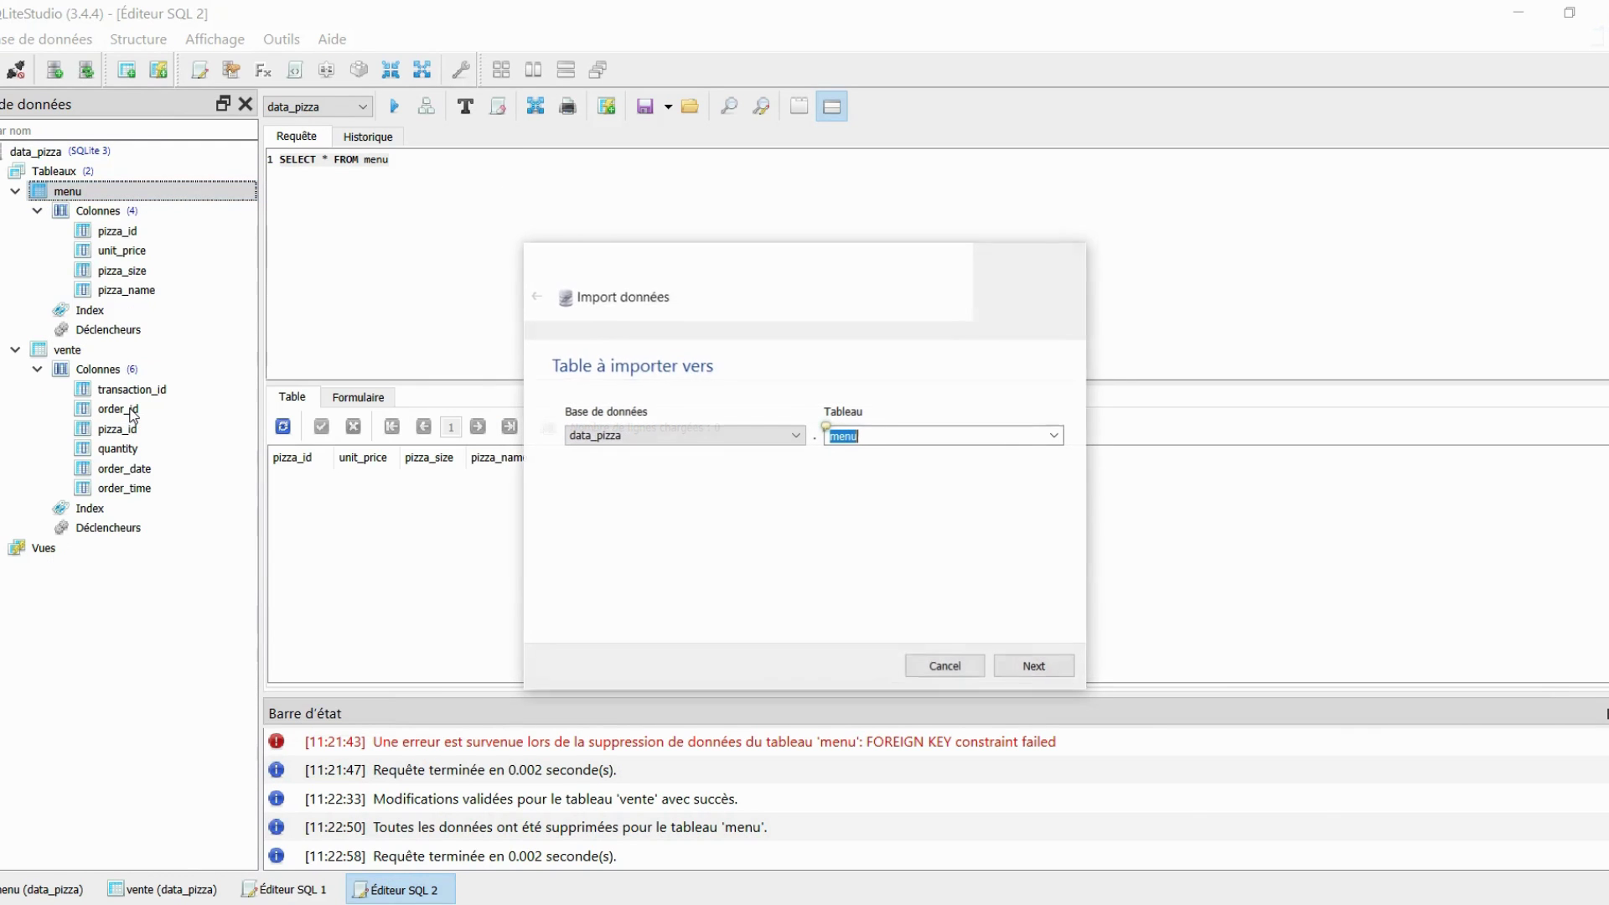
pyautogui.click(1034, 668)
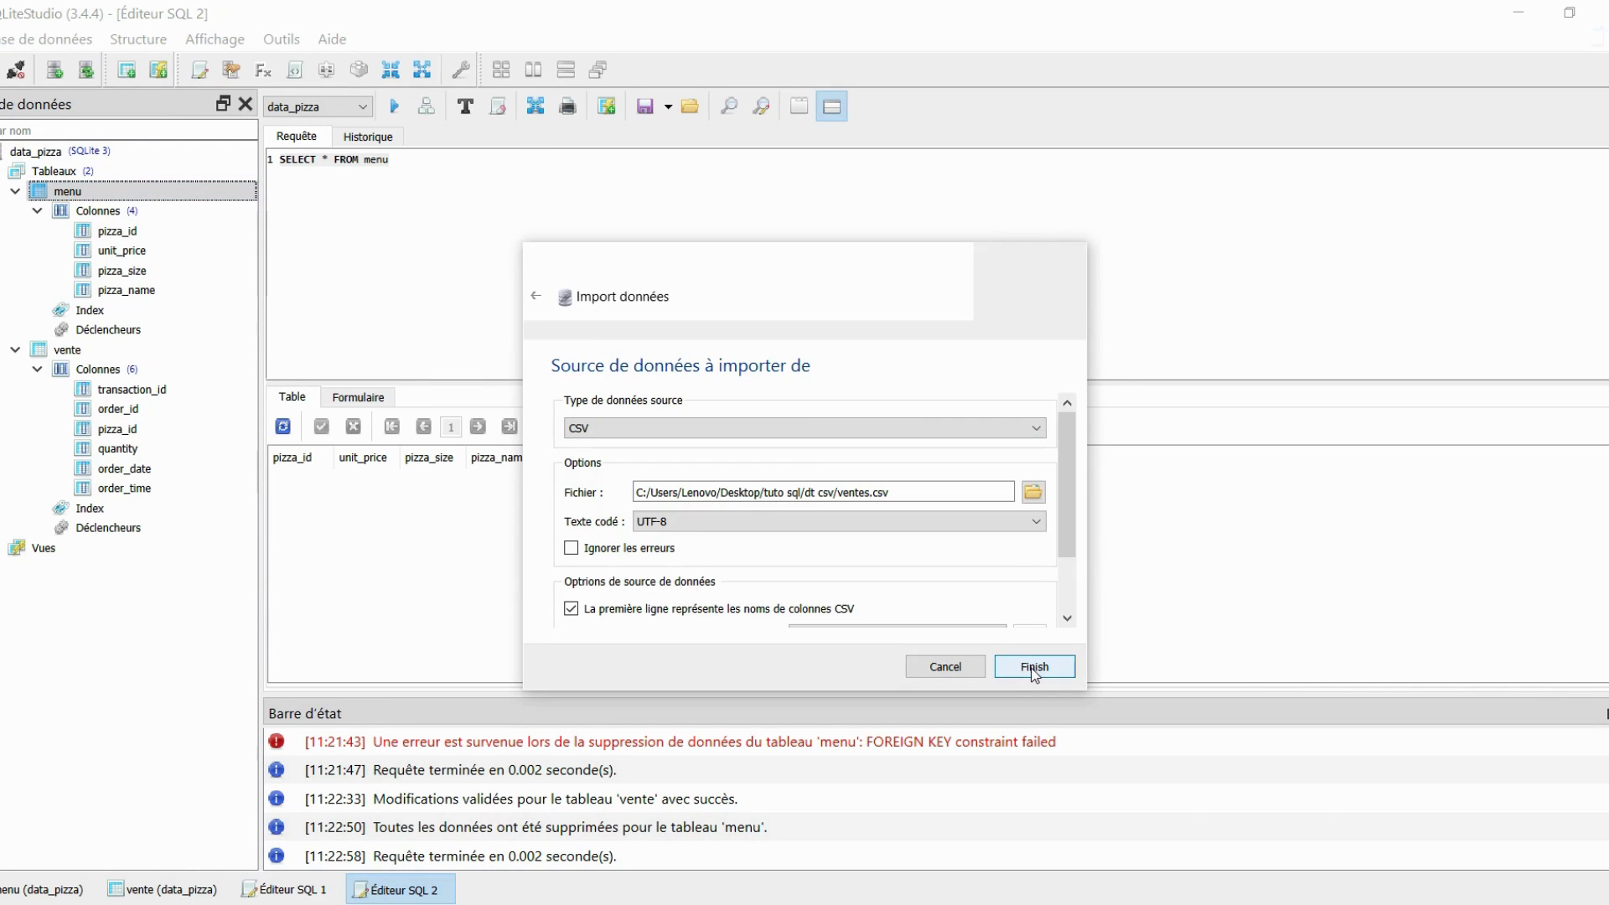
pyautogui.click(1032, 491)
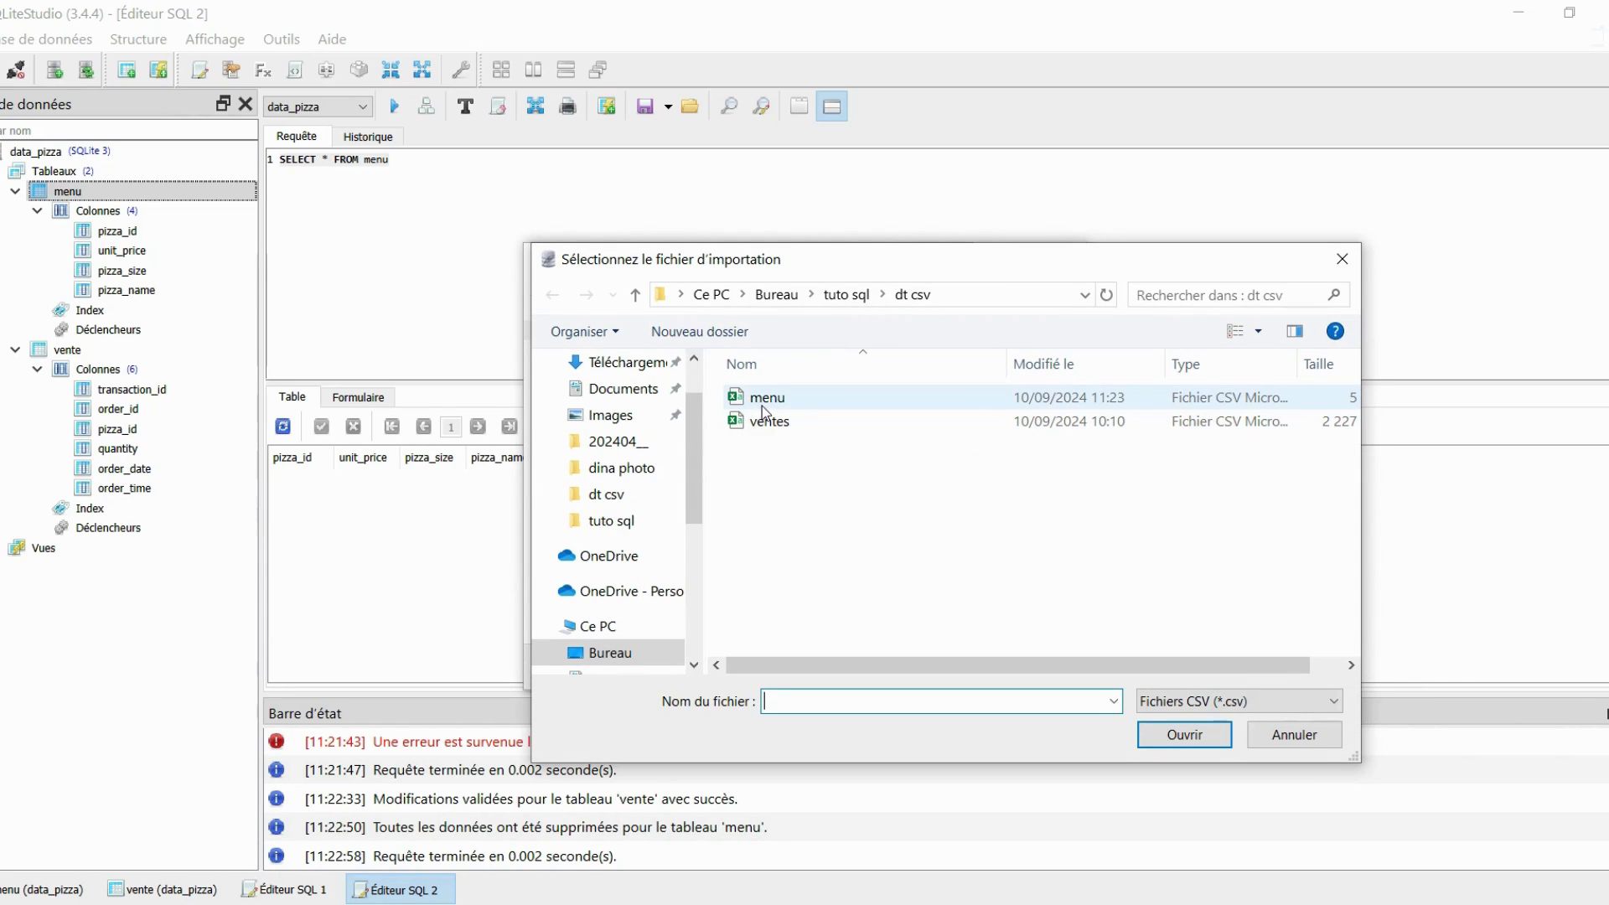
pyautogui.click(765, 399)
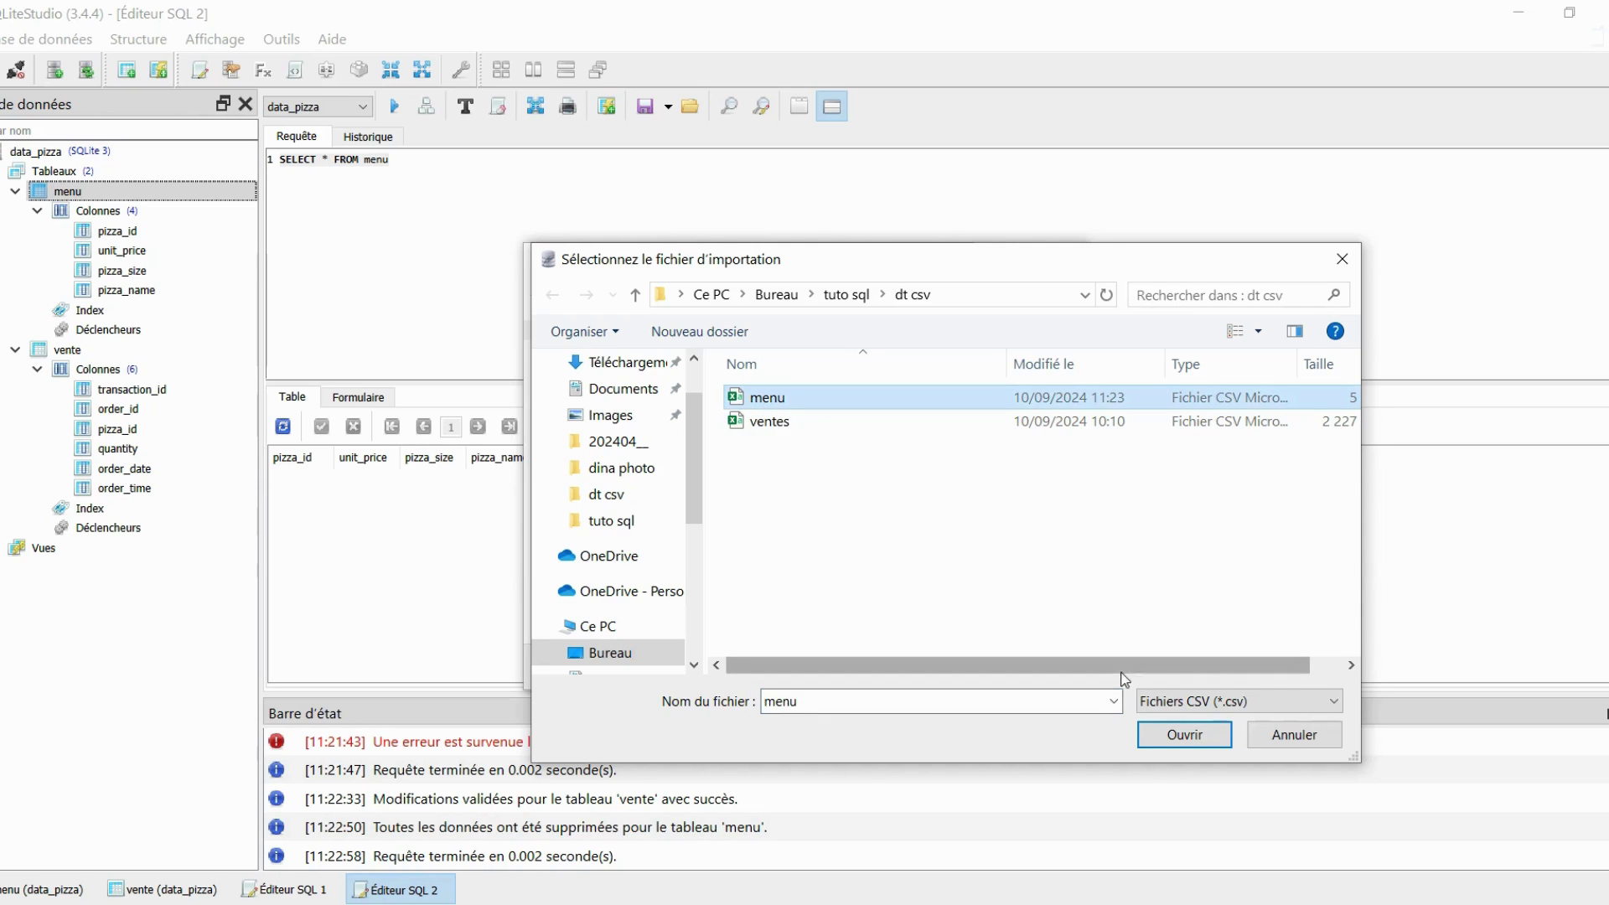
pyautogui.click(1177, 735)
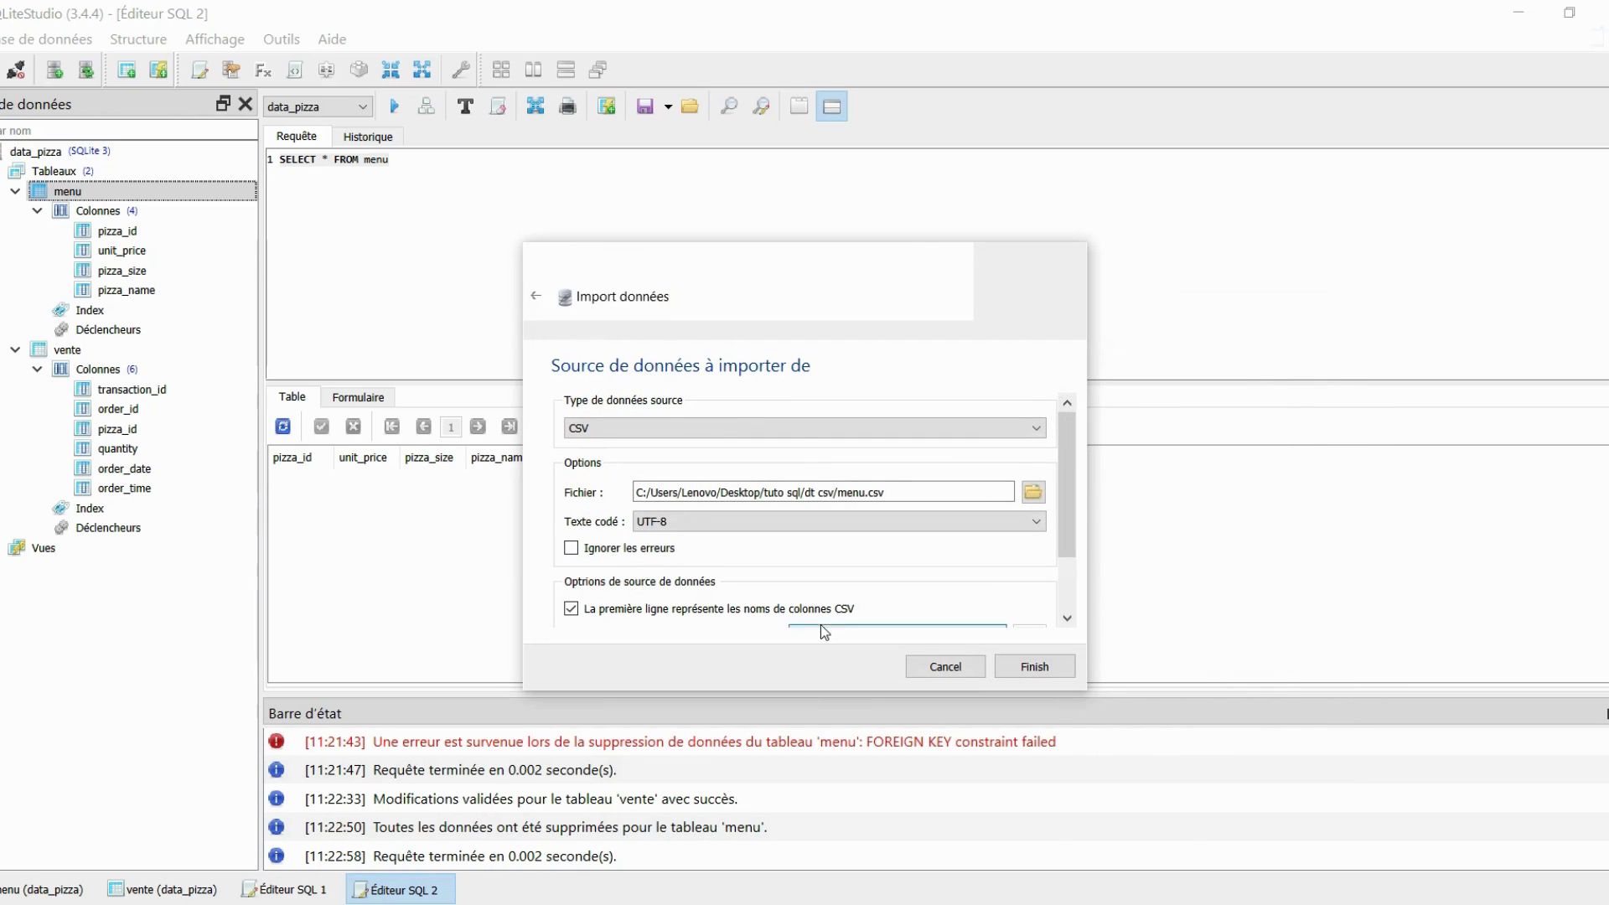
# Import the file with the semicolon (point virgule) as column separator, then rerun SELECT * FROM menu to check the loaded rows.
pyautogui.scroll(-2, 989, 568)
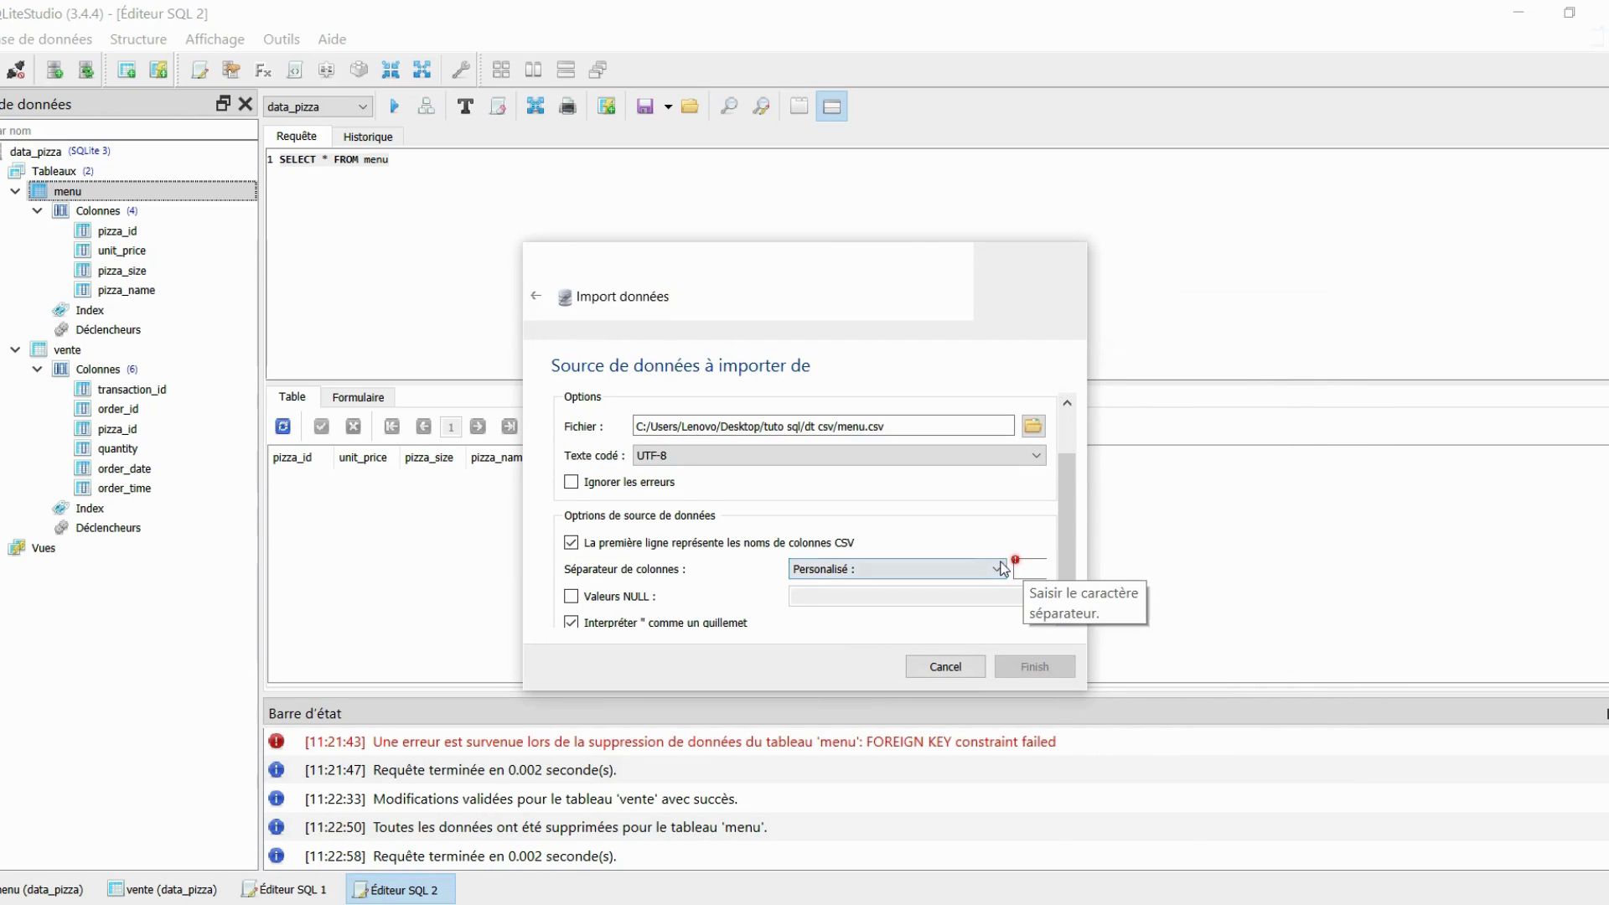
pyautogui.click(995, 570)
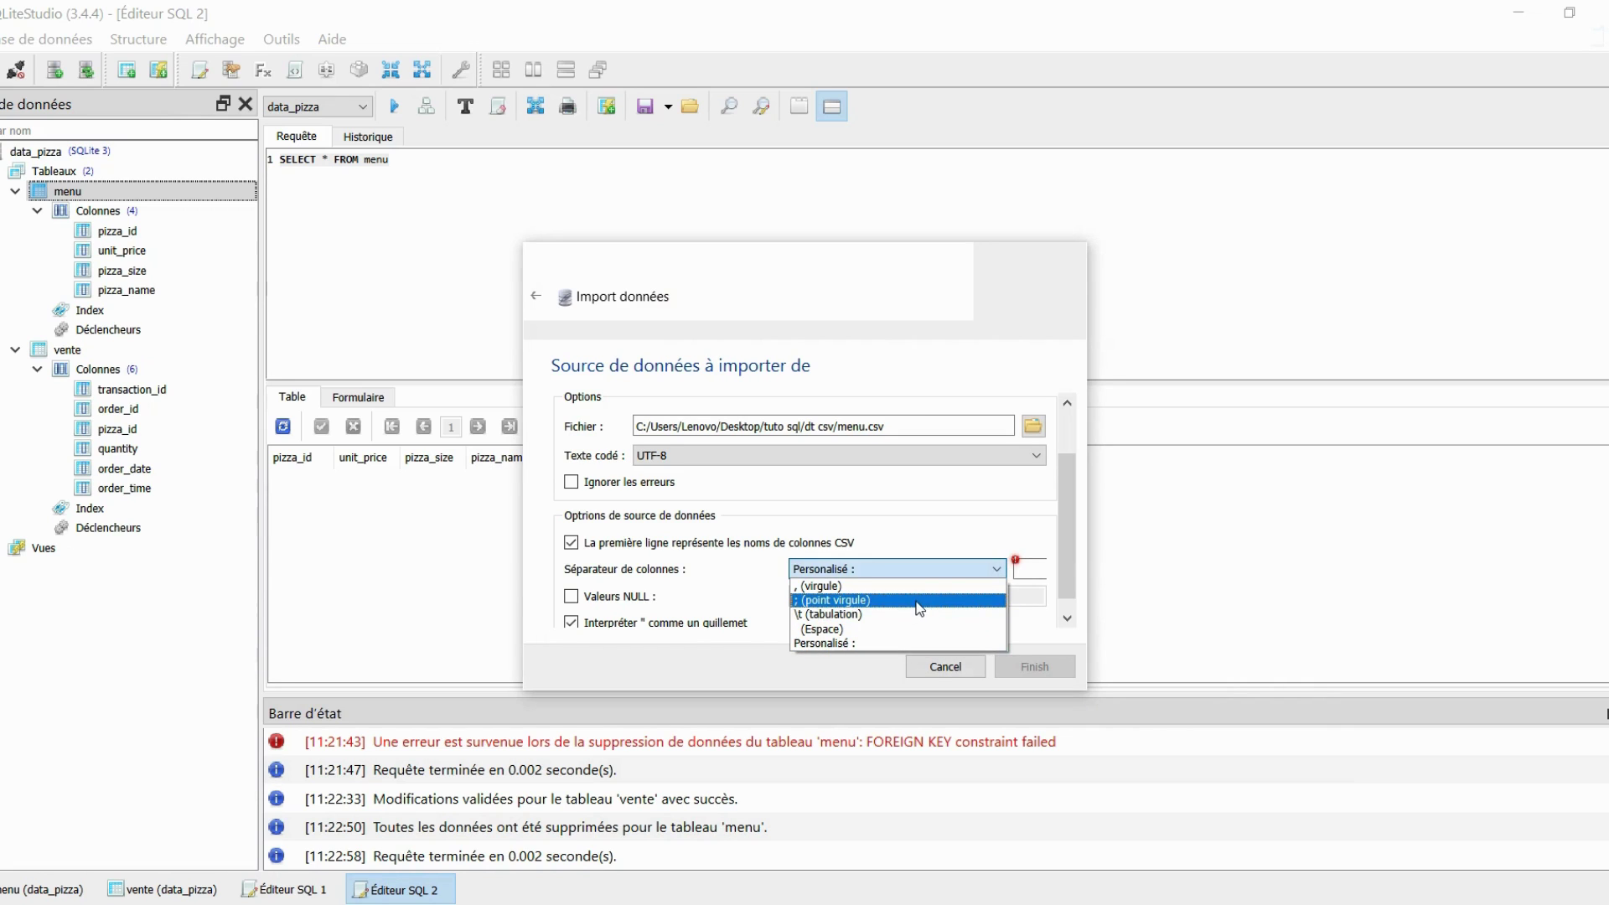
pyautogui.click(915, 600)
pyautogui.click(1031, 667)
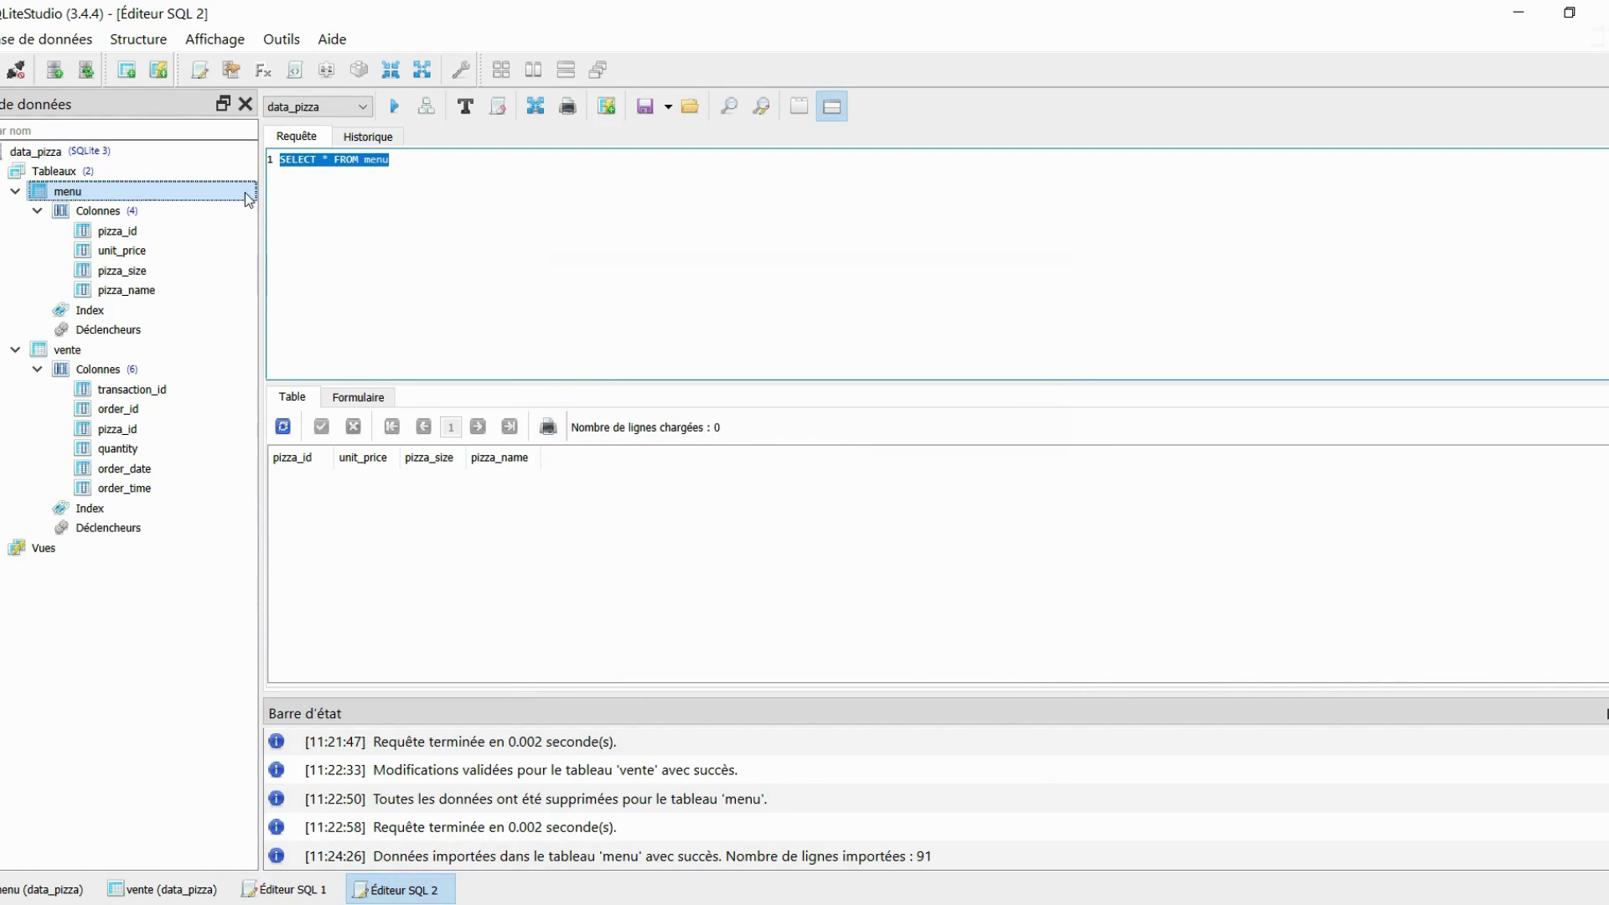
pyautogui.click(394, 106)
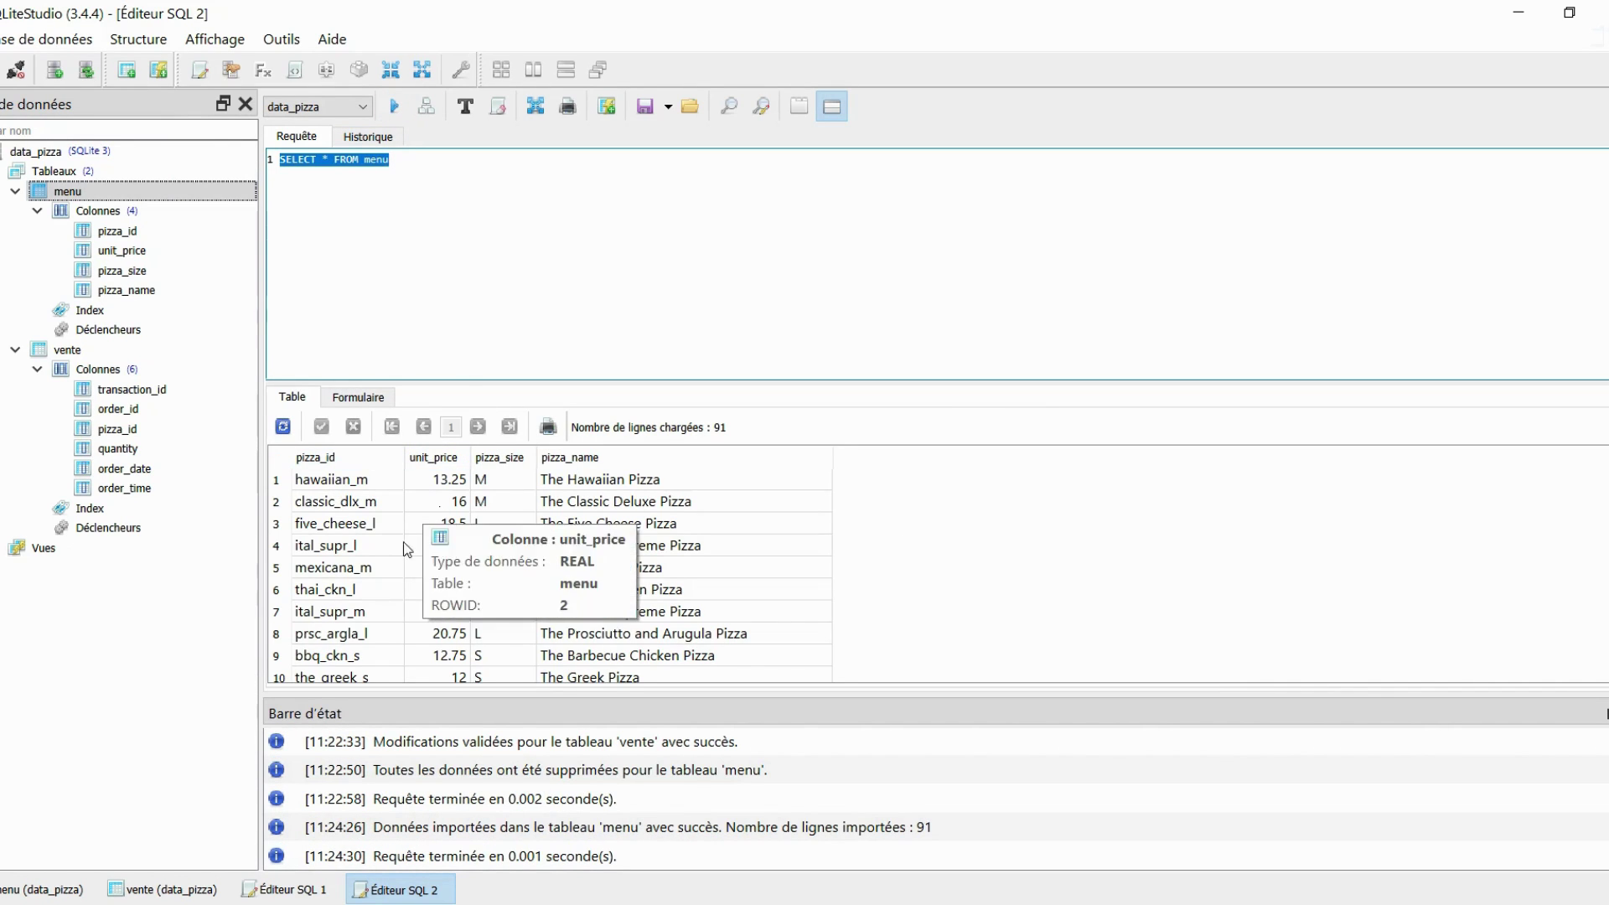
# Add the condition where unit_price>20 to the menu query, run it and look through the returned rows.
pyautogui.click(404, 165)
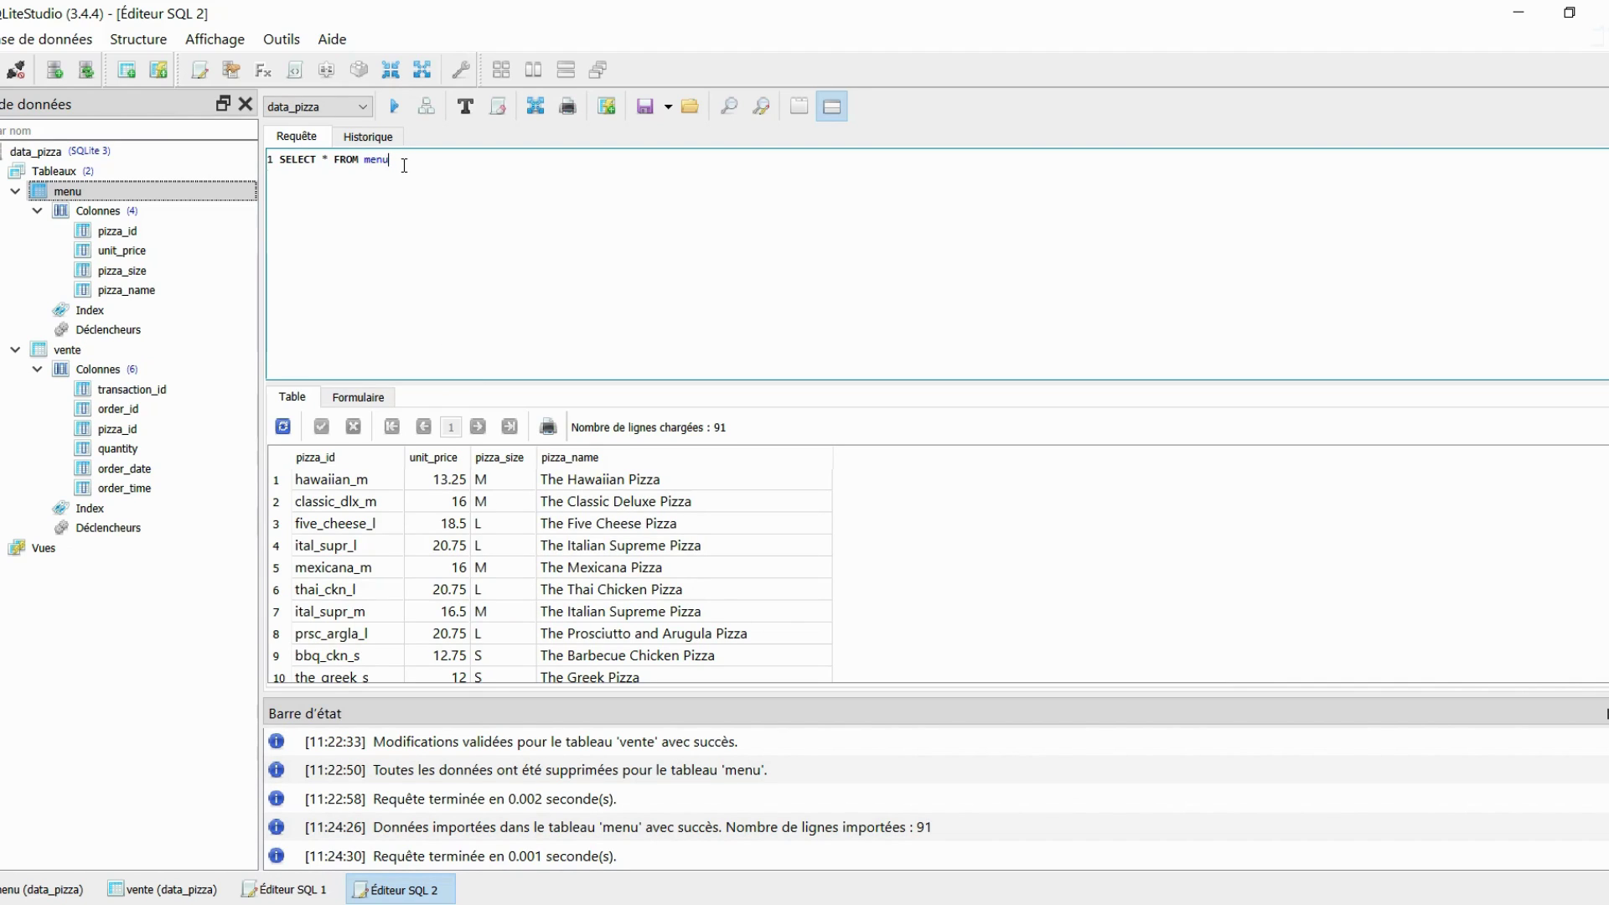
pyautogui.write('wh')
pyautogui.write('unit_price<')
pyautogui.press('BackSpace')
pyautogui.write('>20')
pyautogui.hotkey('ctrl', 'a')
pyautogui.click(396, 107)
pyautogui.scroll(-6, 491, 536)
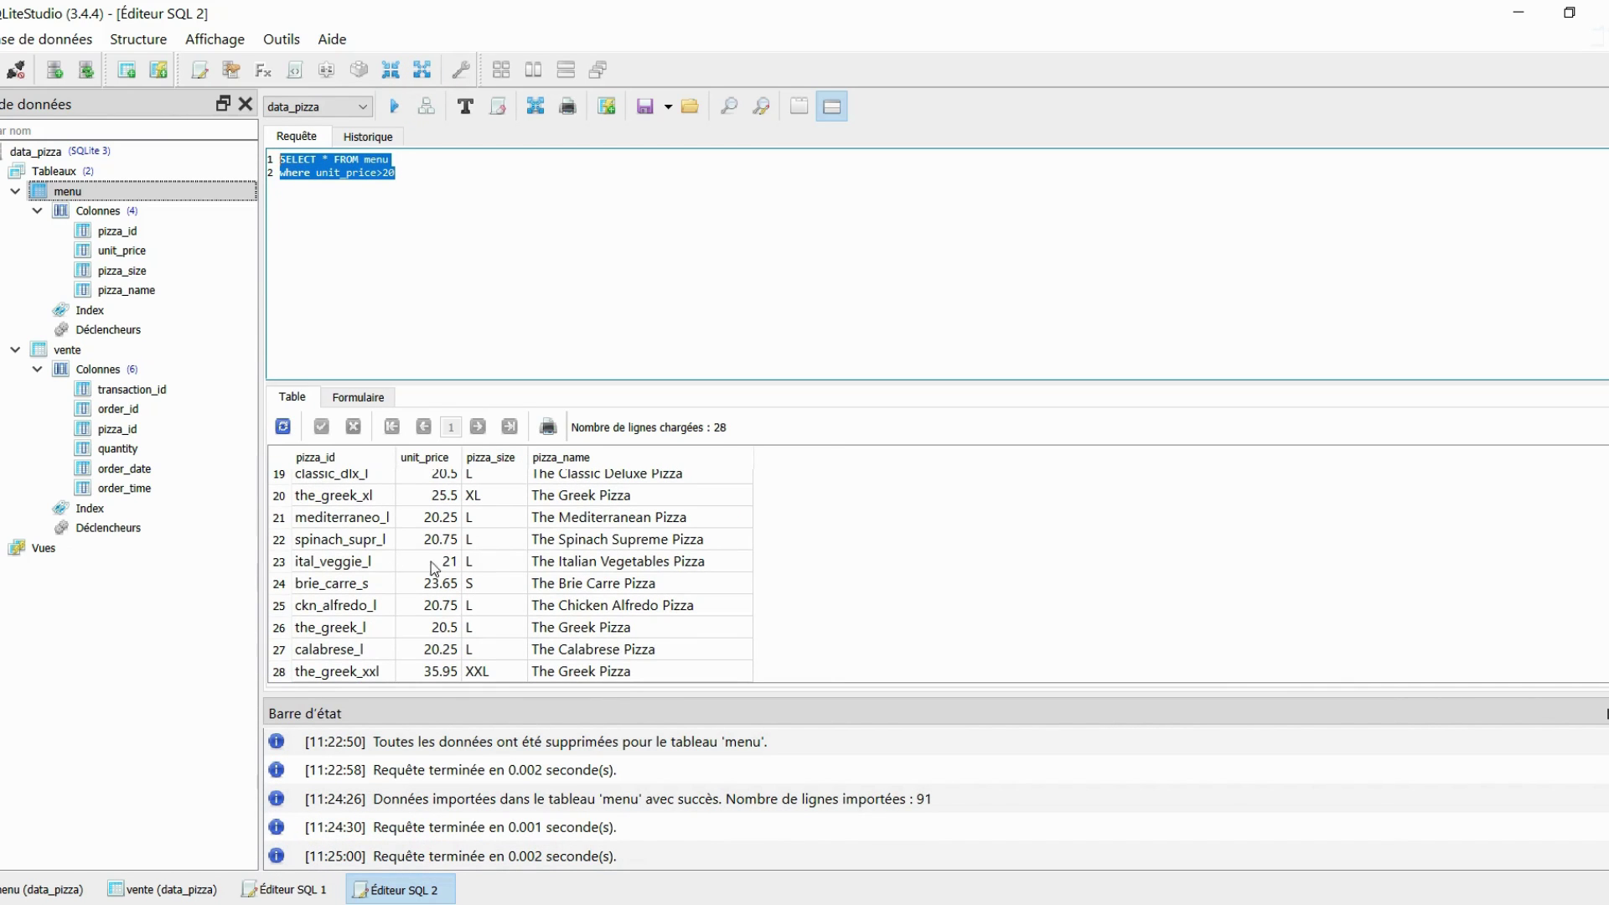
pyautogui.scroll(6, 468, 596)
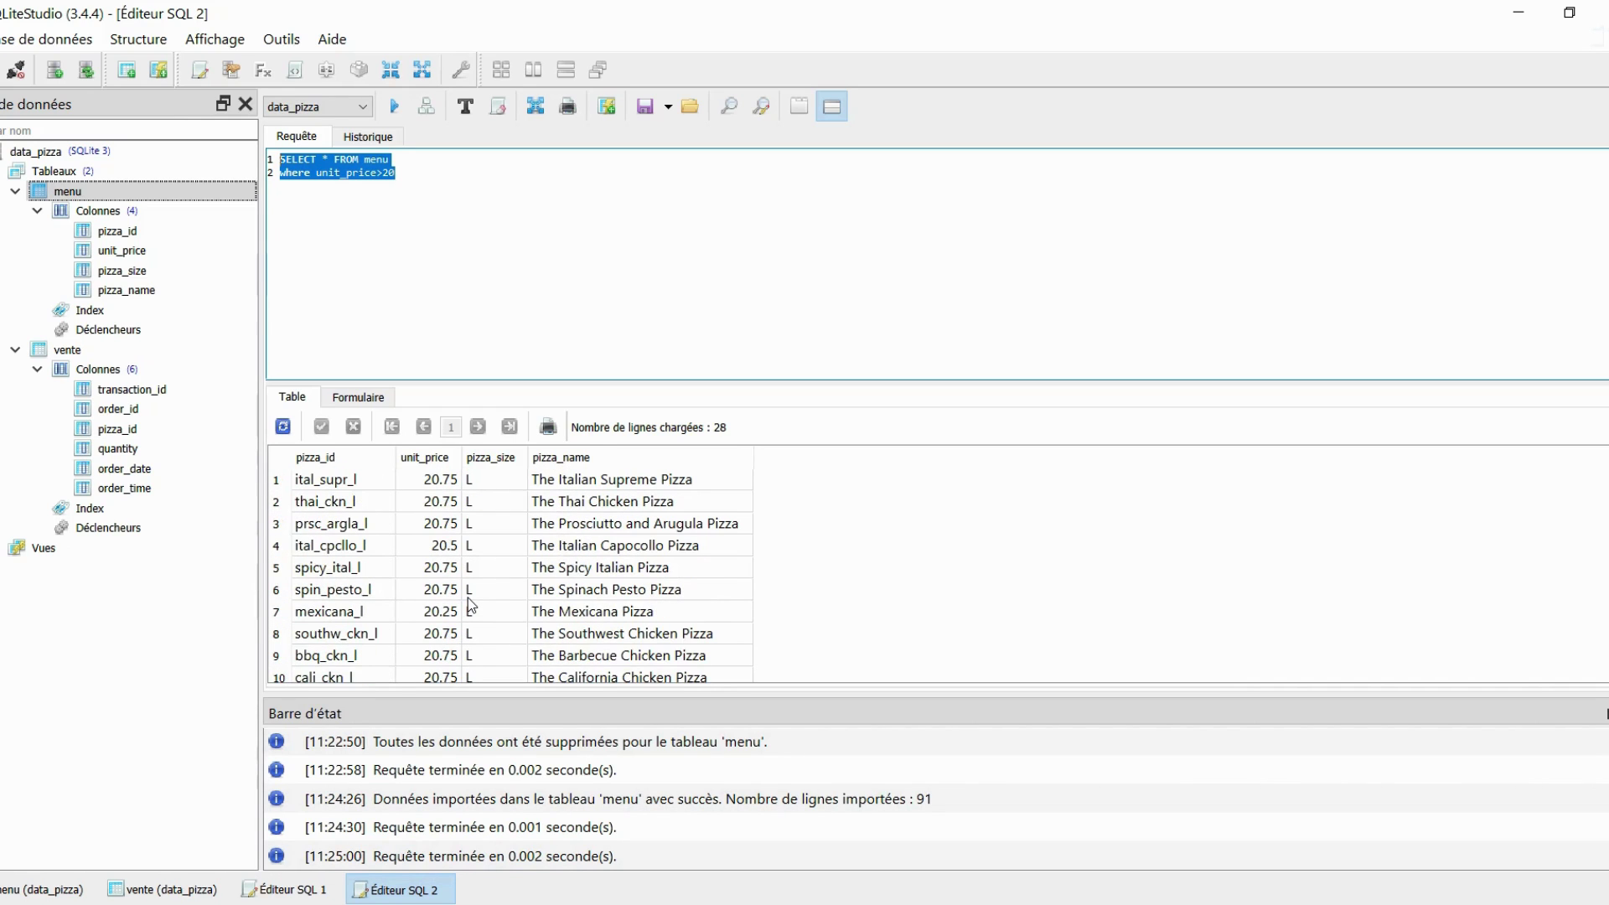
pyautogui.scroll(-6, 460, 538)
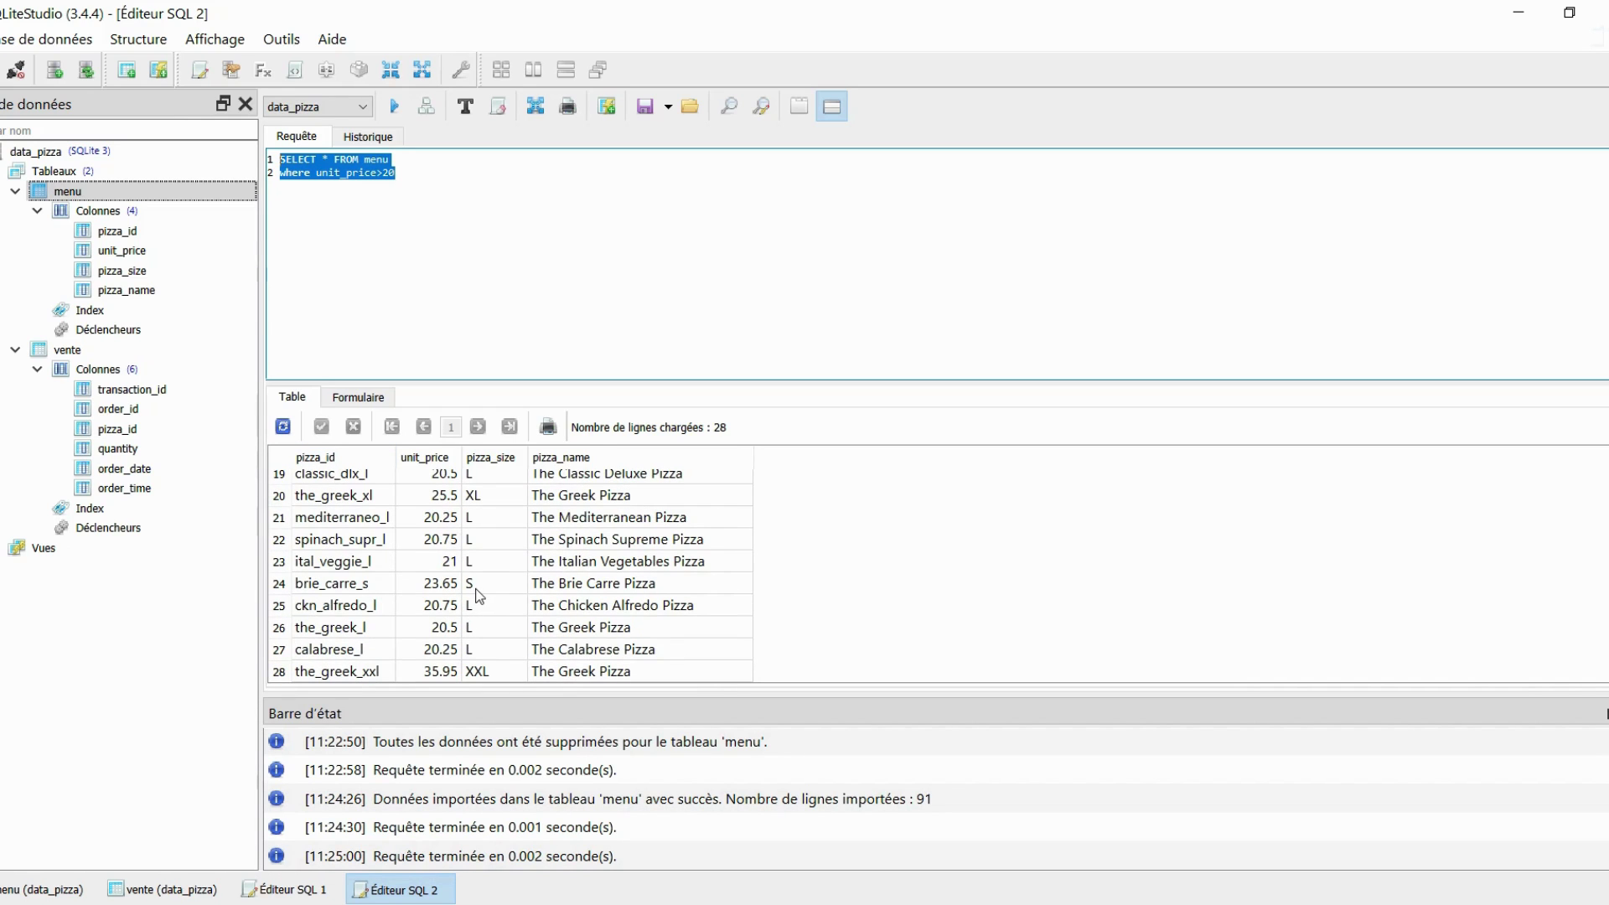
pyautogui.scroll(6, 479, 596)
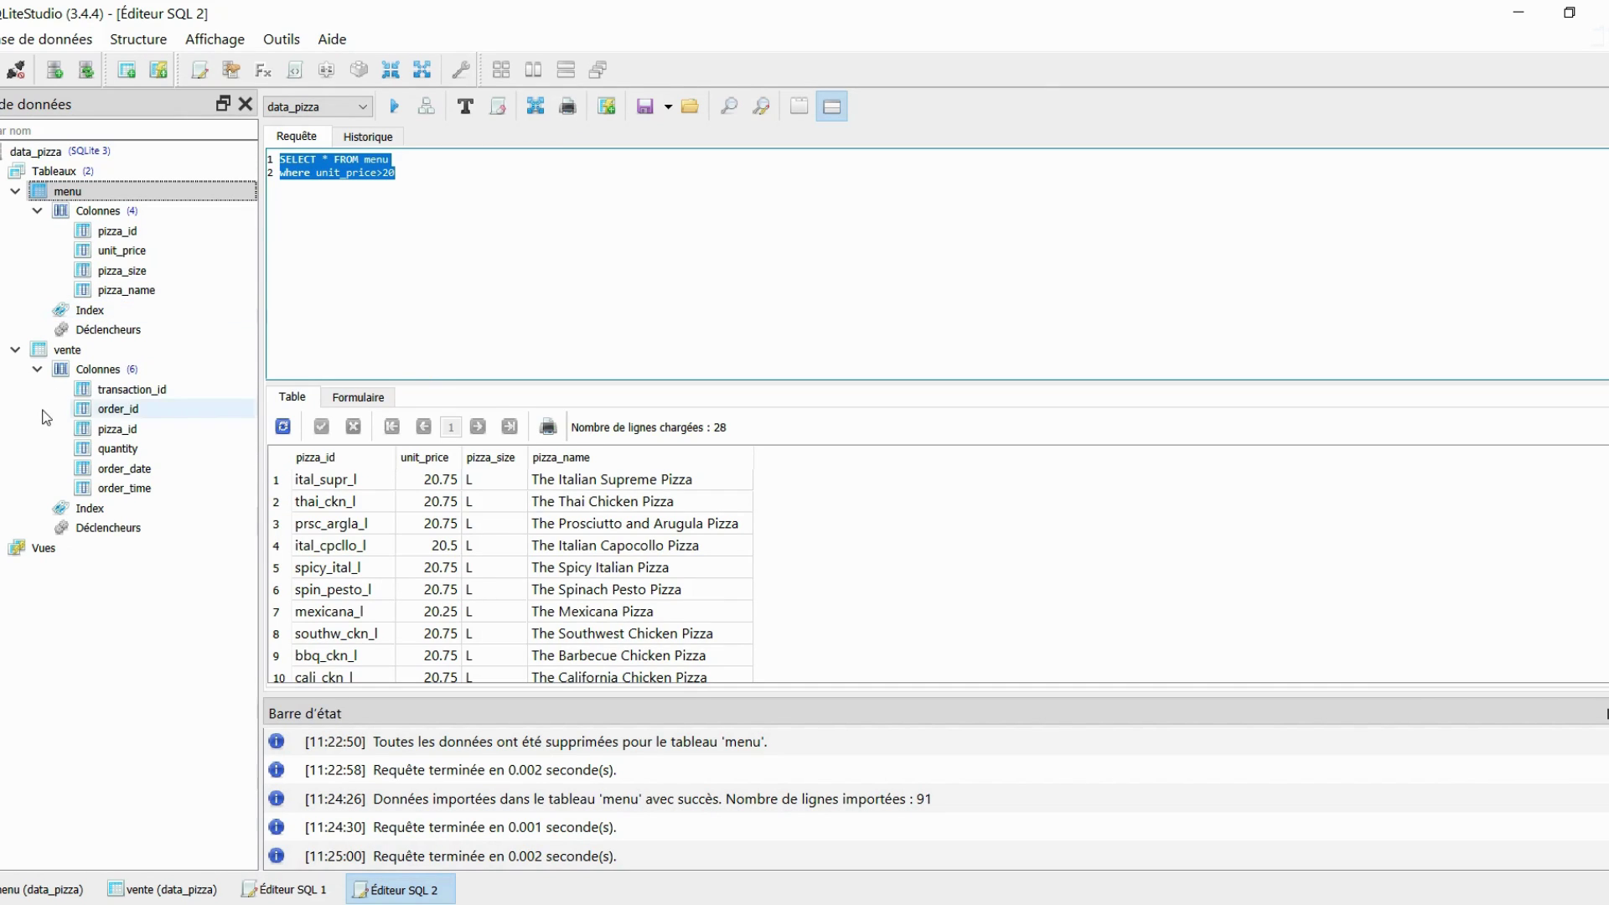
# In the vente table's structure, make the pizza_id column a foreign key referencing pizza_id in the menu table.
pyautogui.click(52, 355)
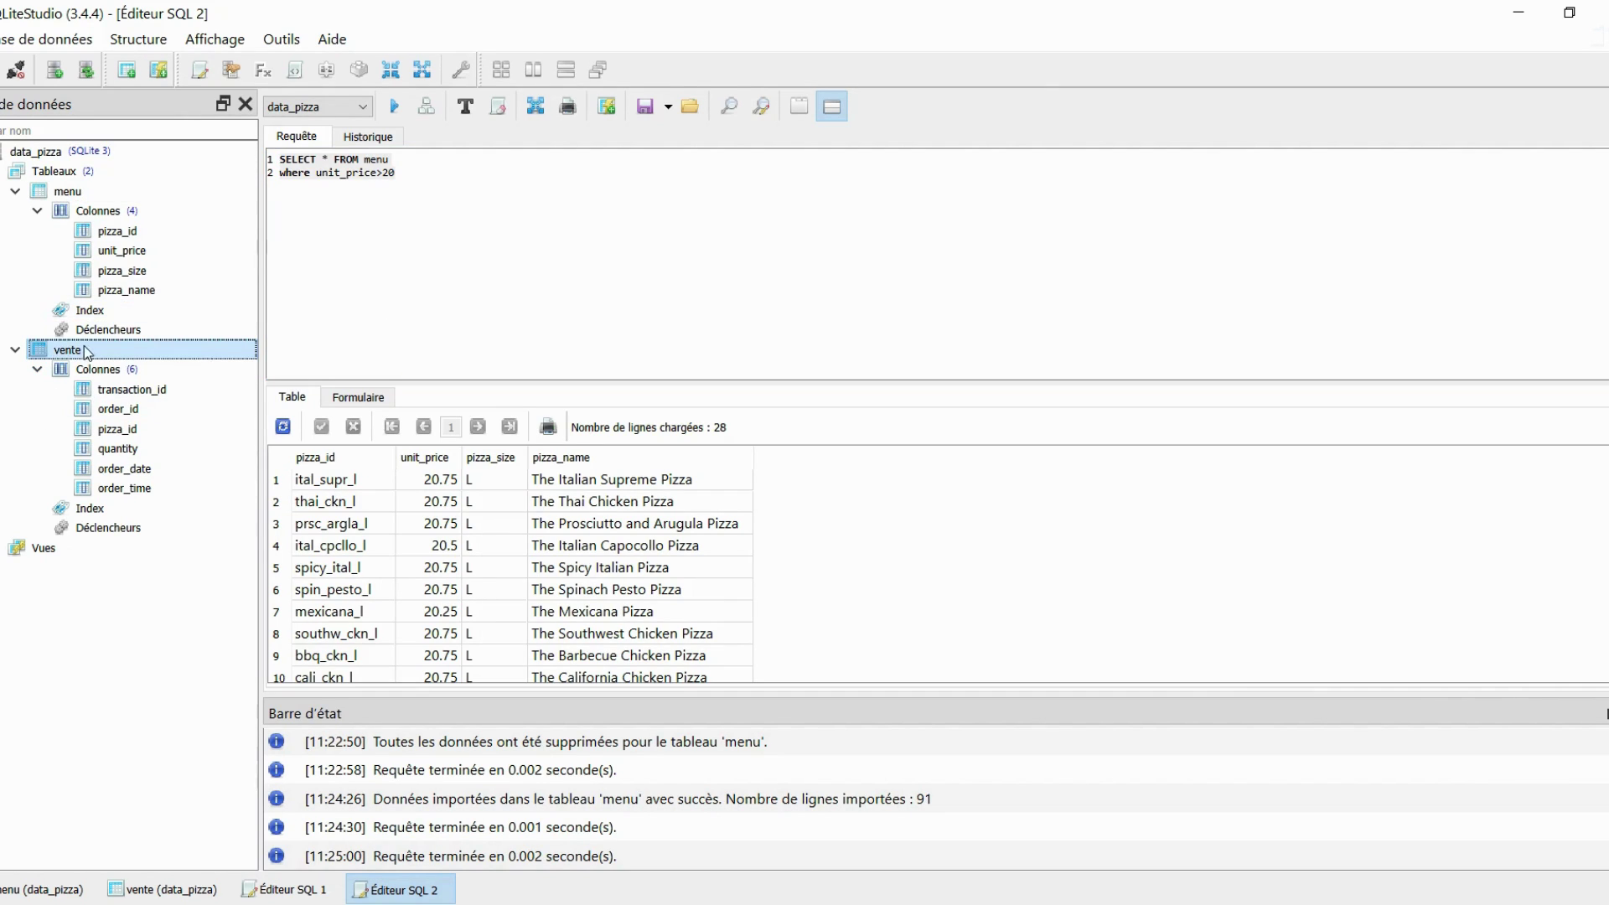
pyautogui.doubleClick(79, 352)
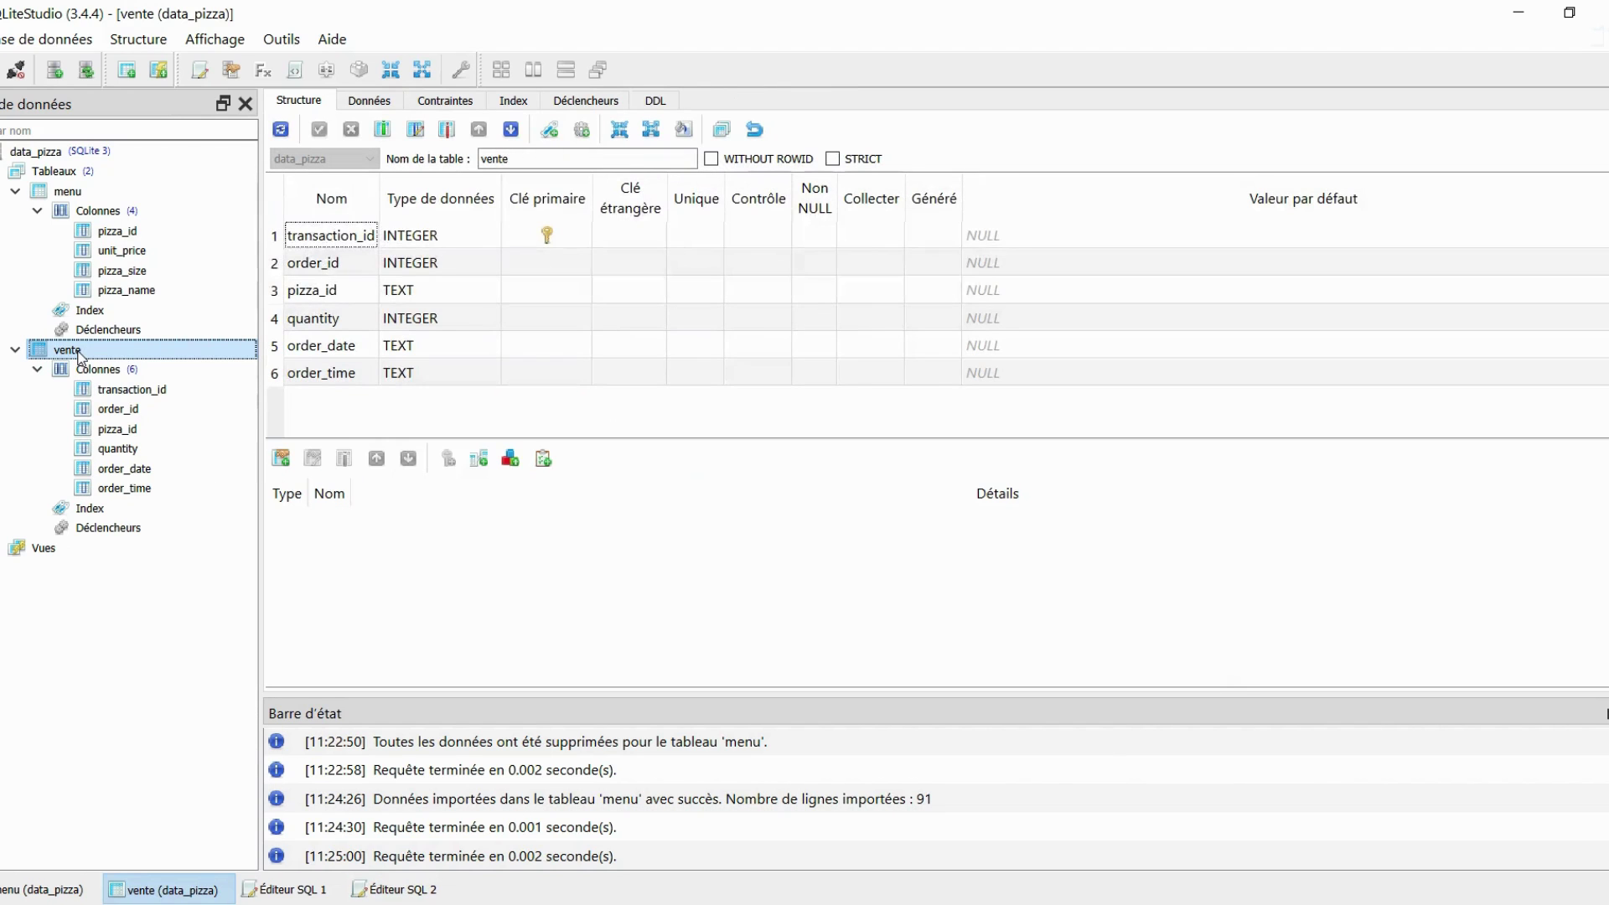
pyautogui.click(292, 291)
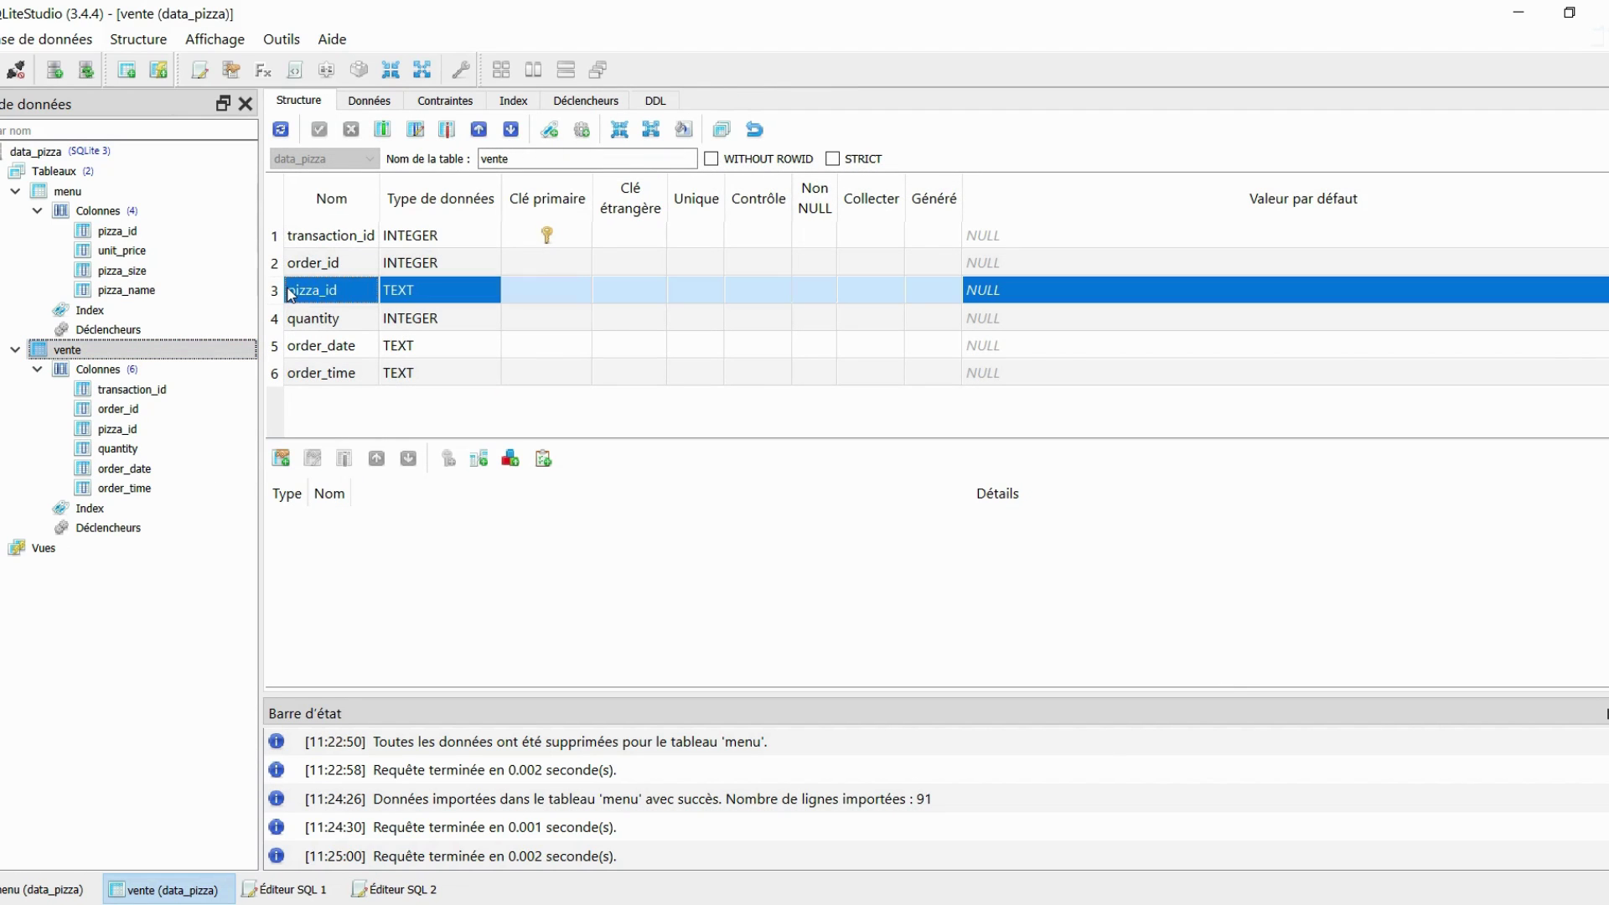
pyautogui.doubleClick(350, 287)
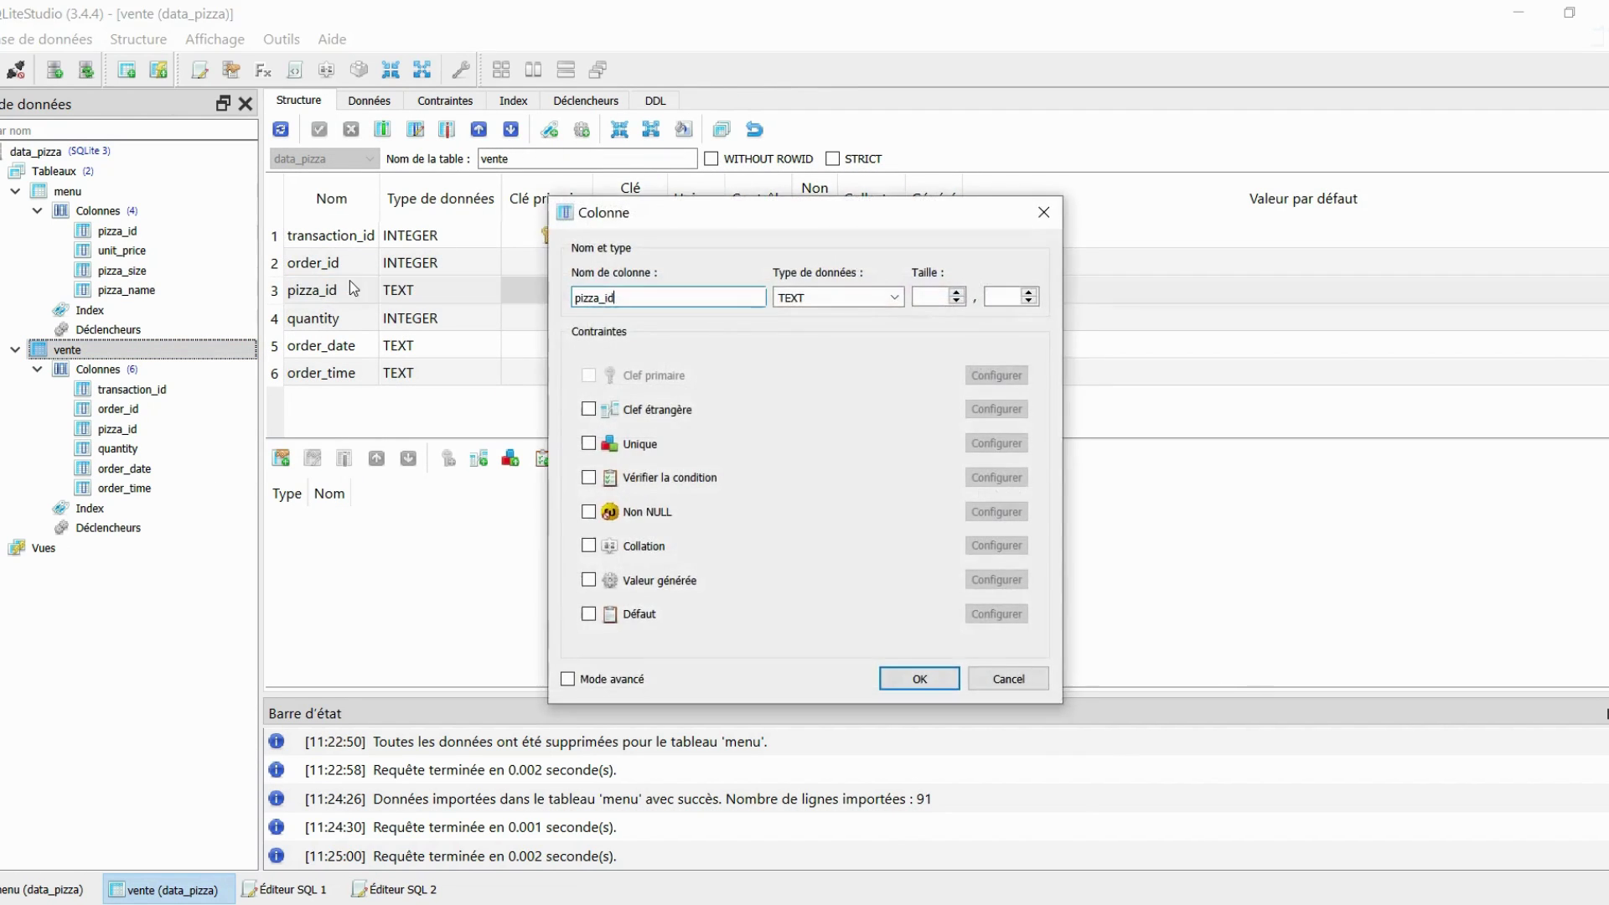
pyautogui.click(587, 410)
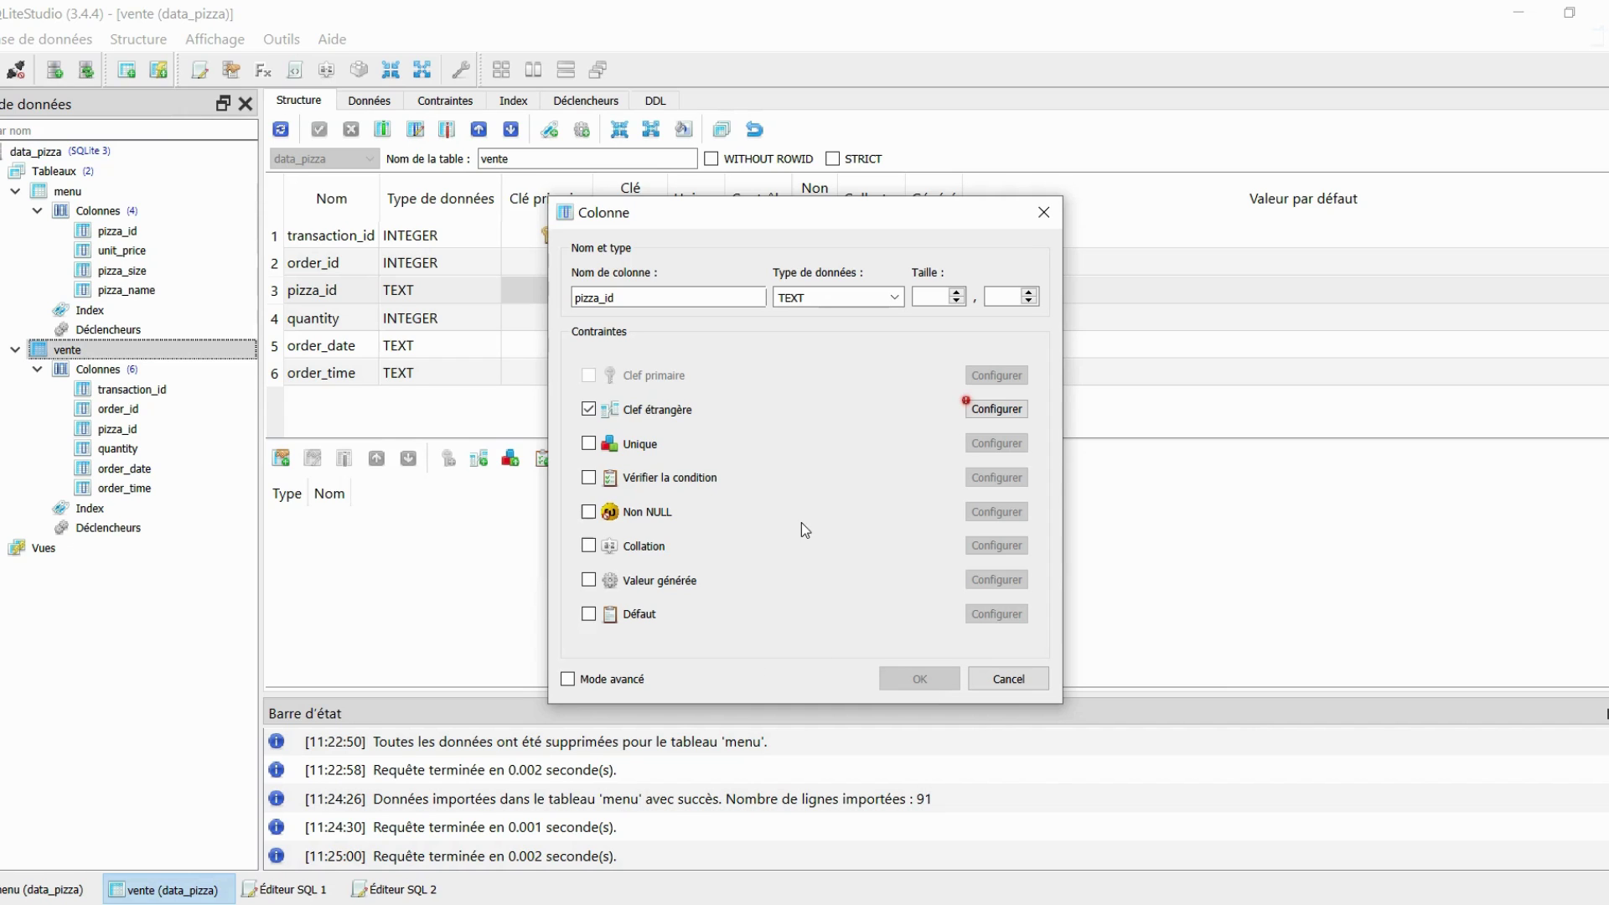
pyautogui.click(986, 416)
pyautogui.click(972, 330)
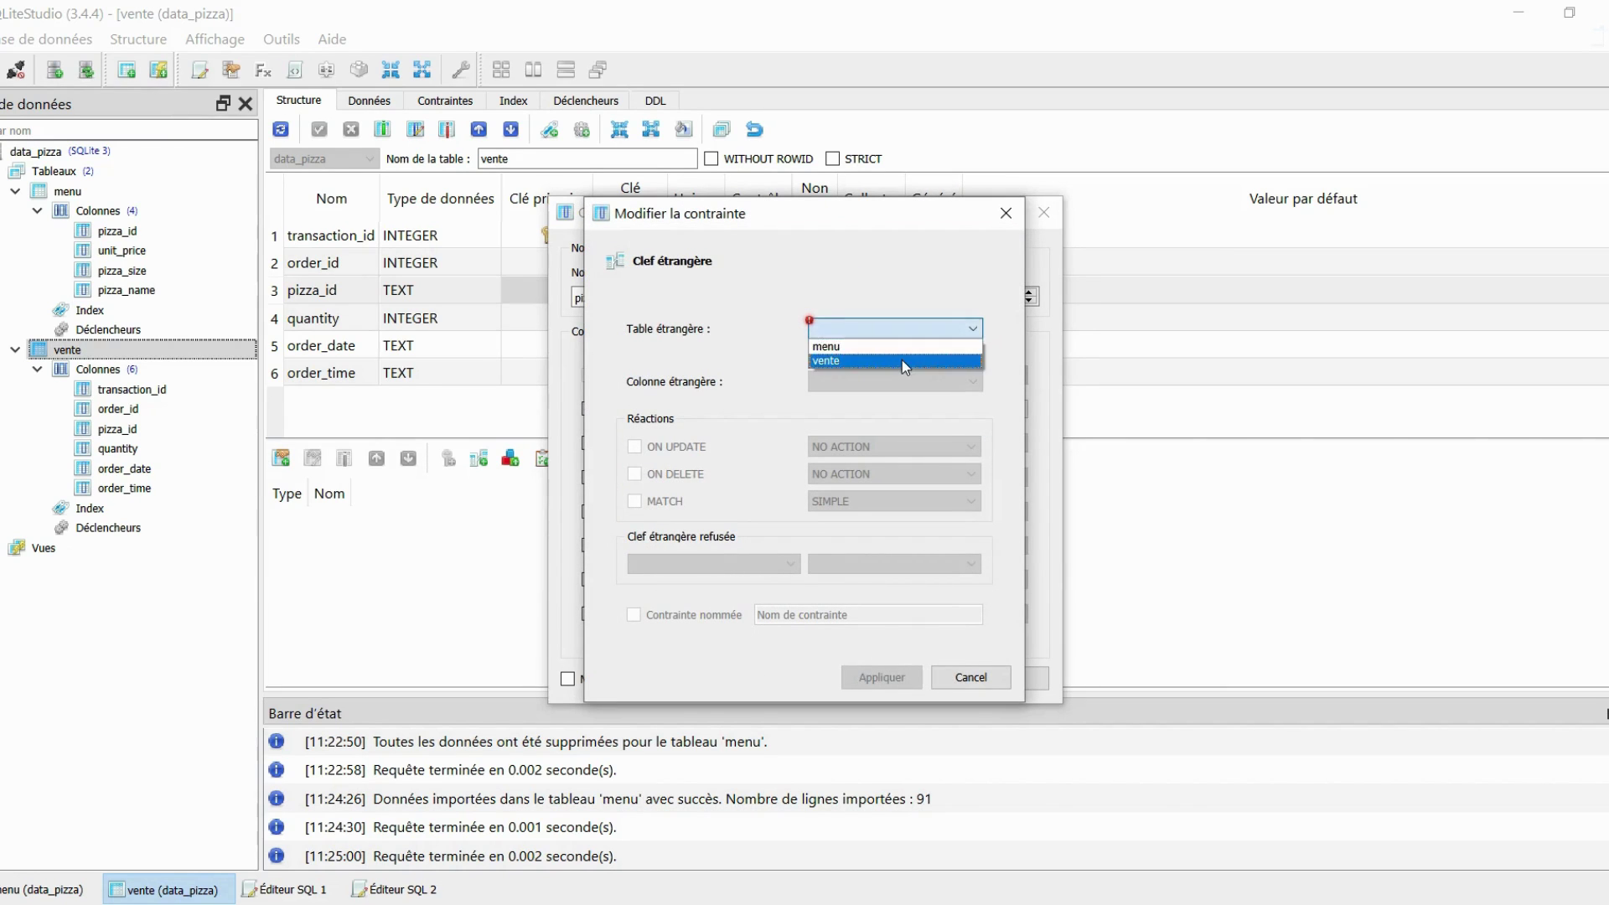
pyautogui.click(902, 347)
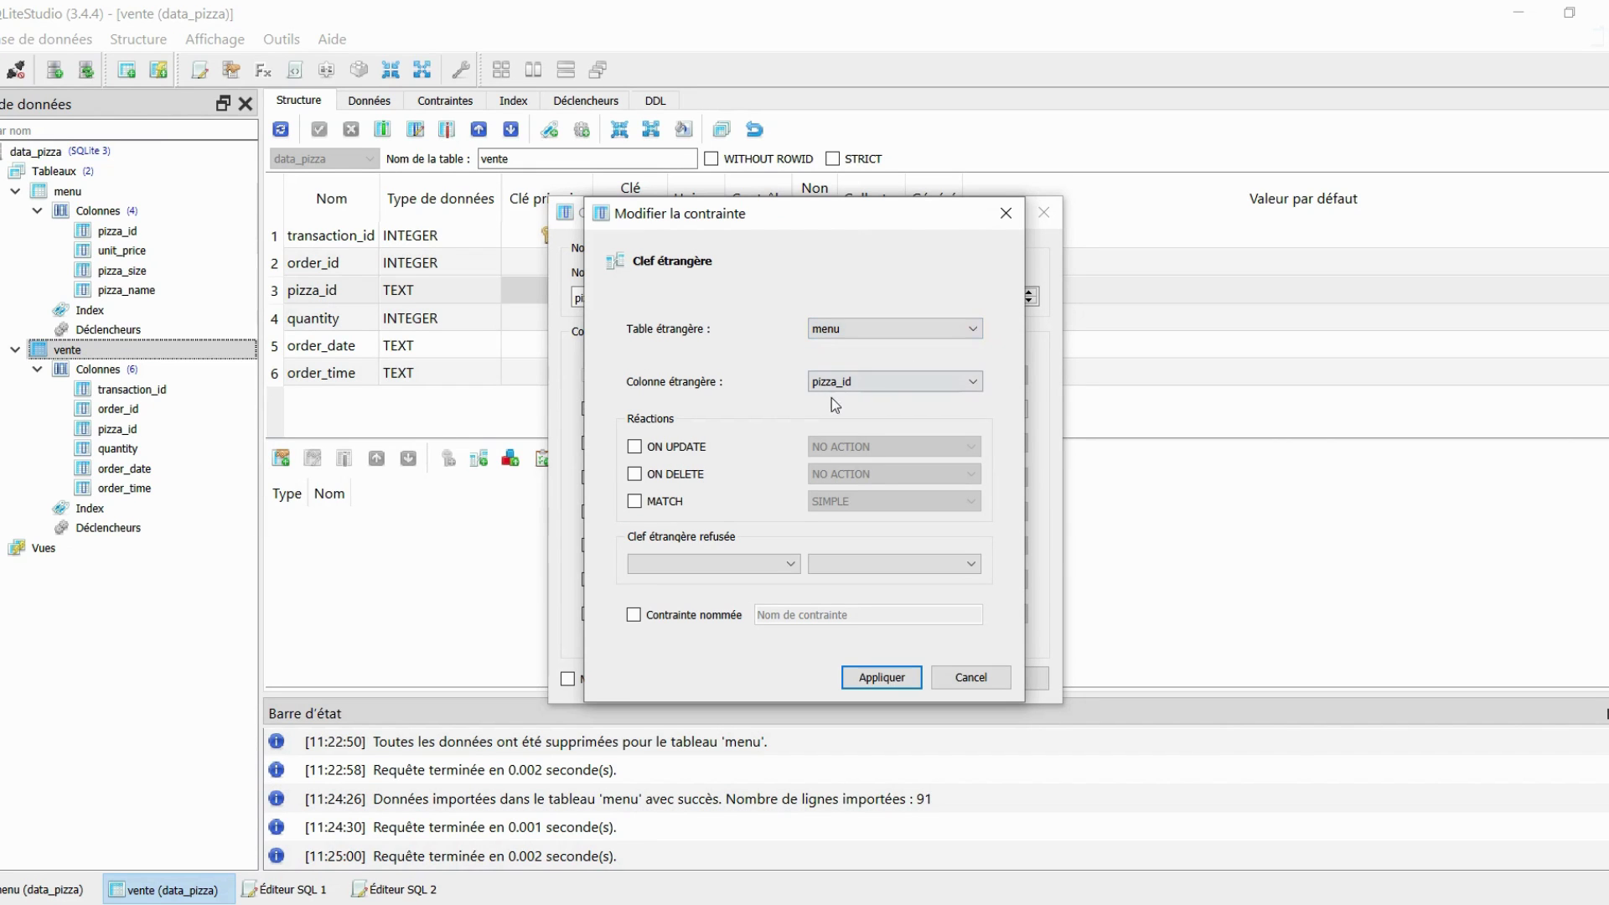
pyautogui.click(872, 679)
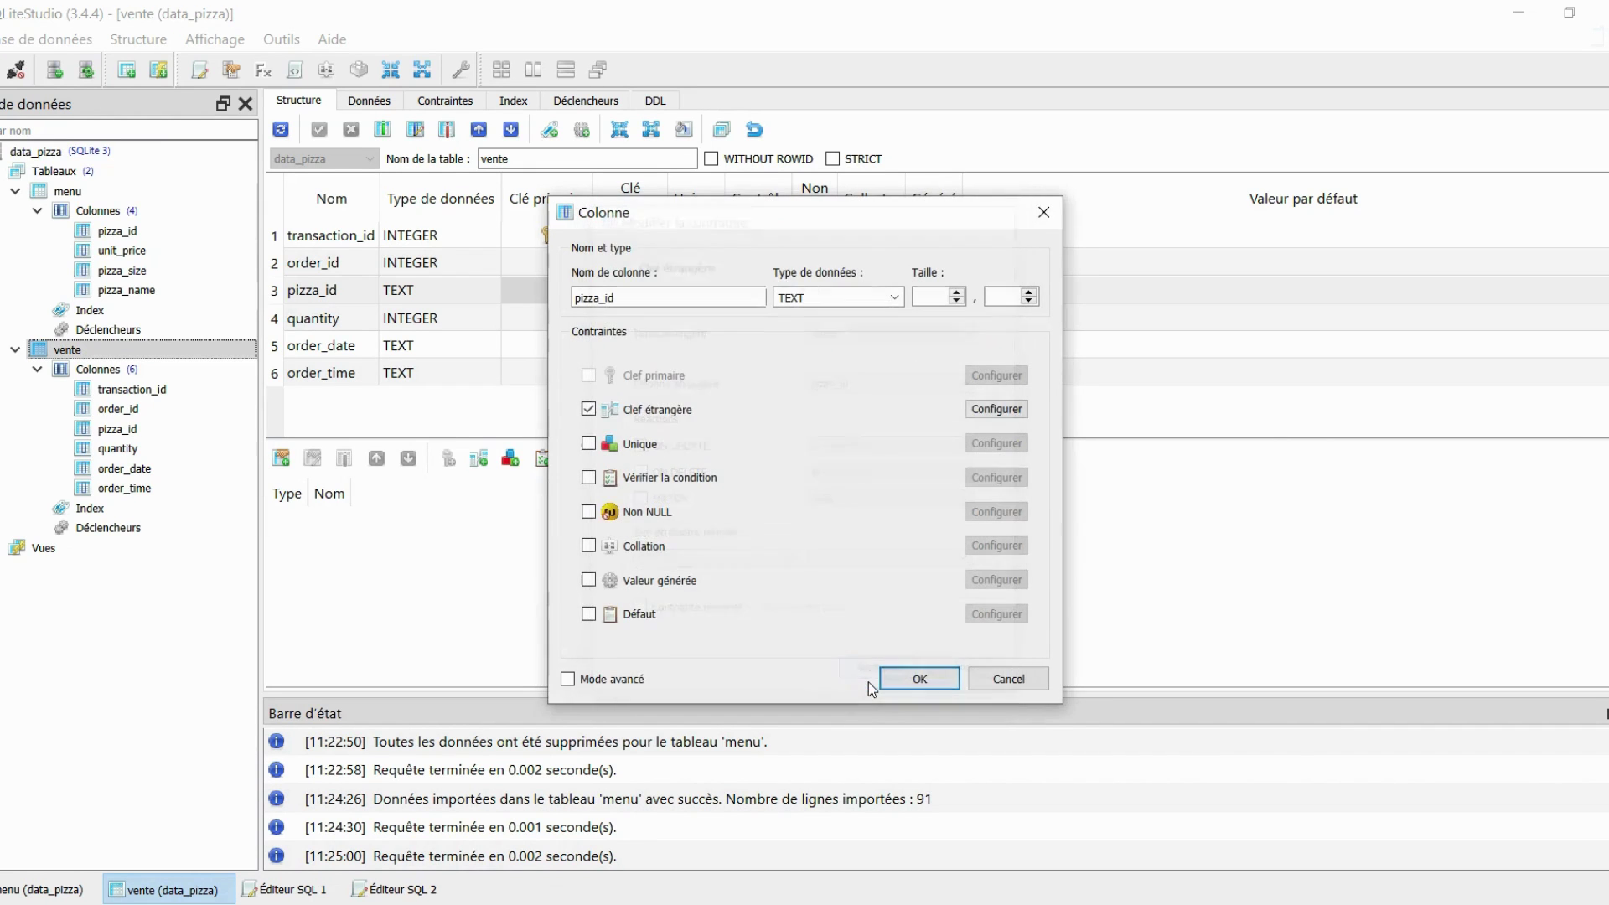
pyautogui.click(916, 683)
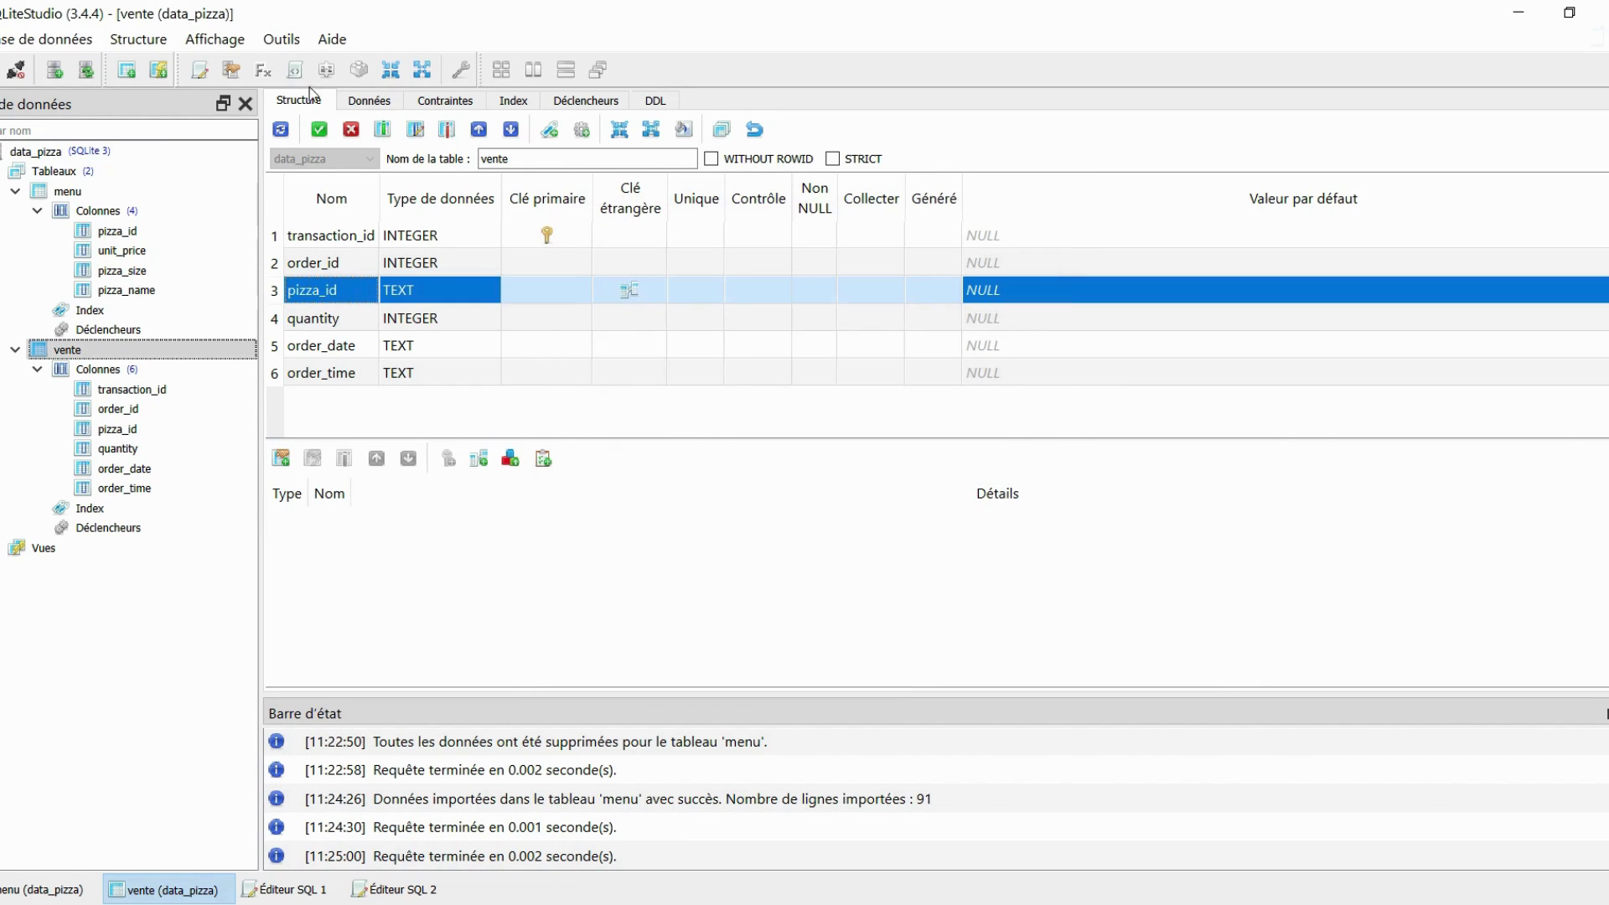
# Commit the structure change to the vente table, then collapse the vente and menu tables in the database tree.
pyautogui.click(320, 130)
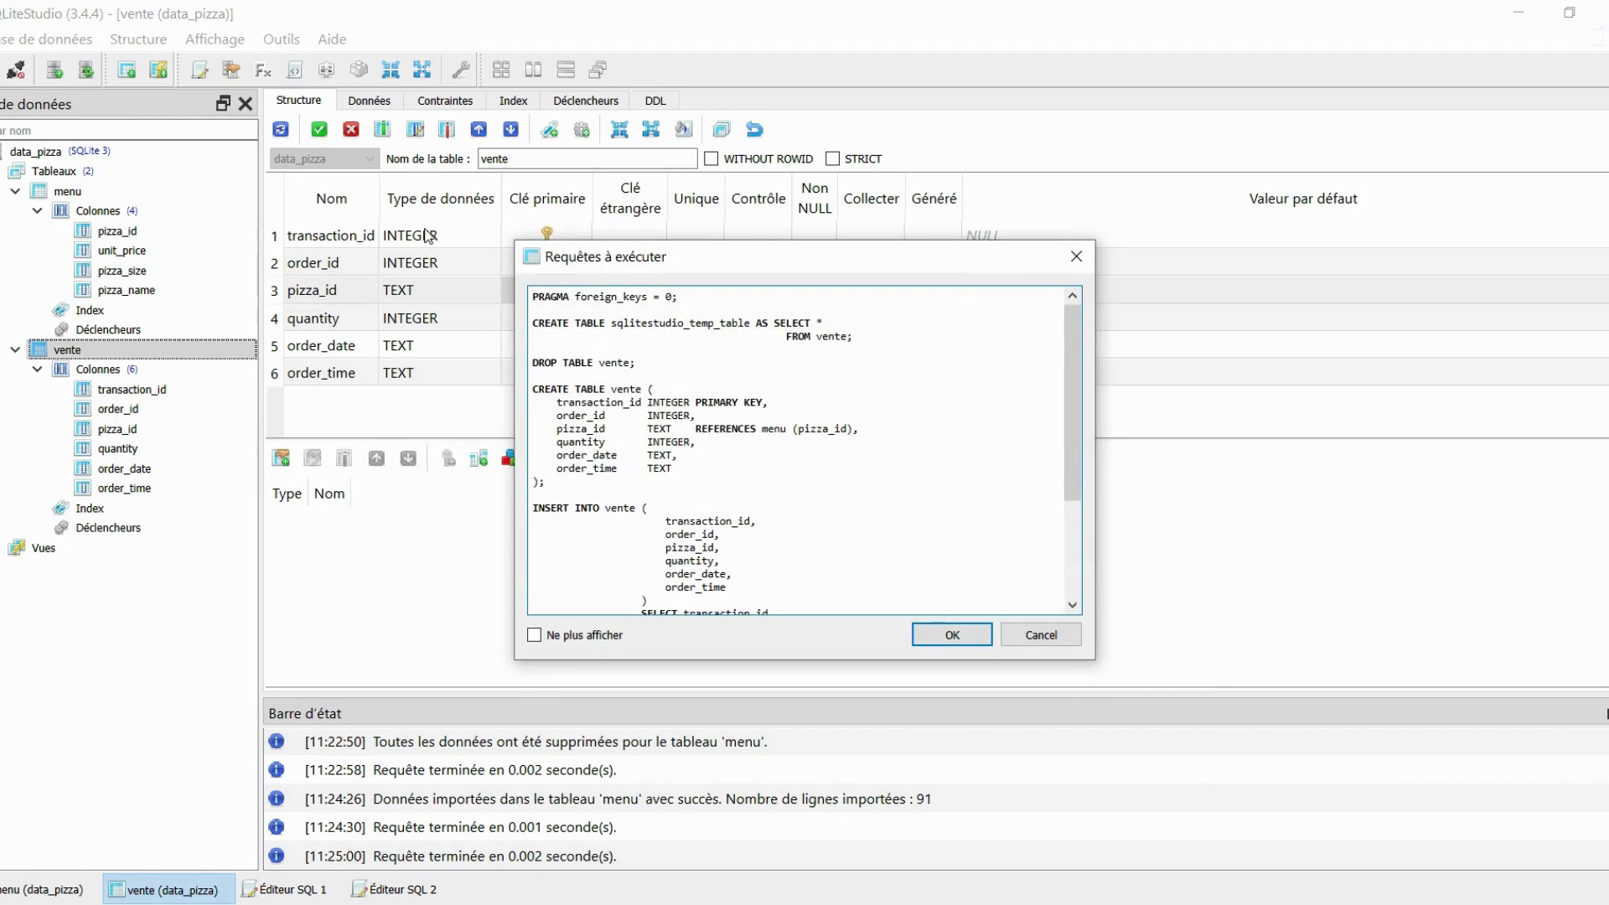
pyautogui.click(952, 635)
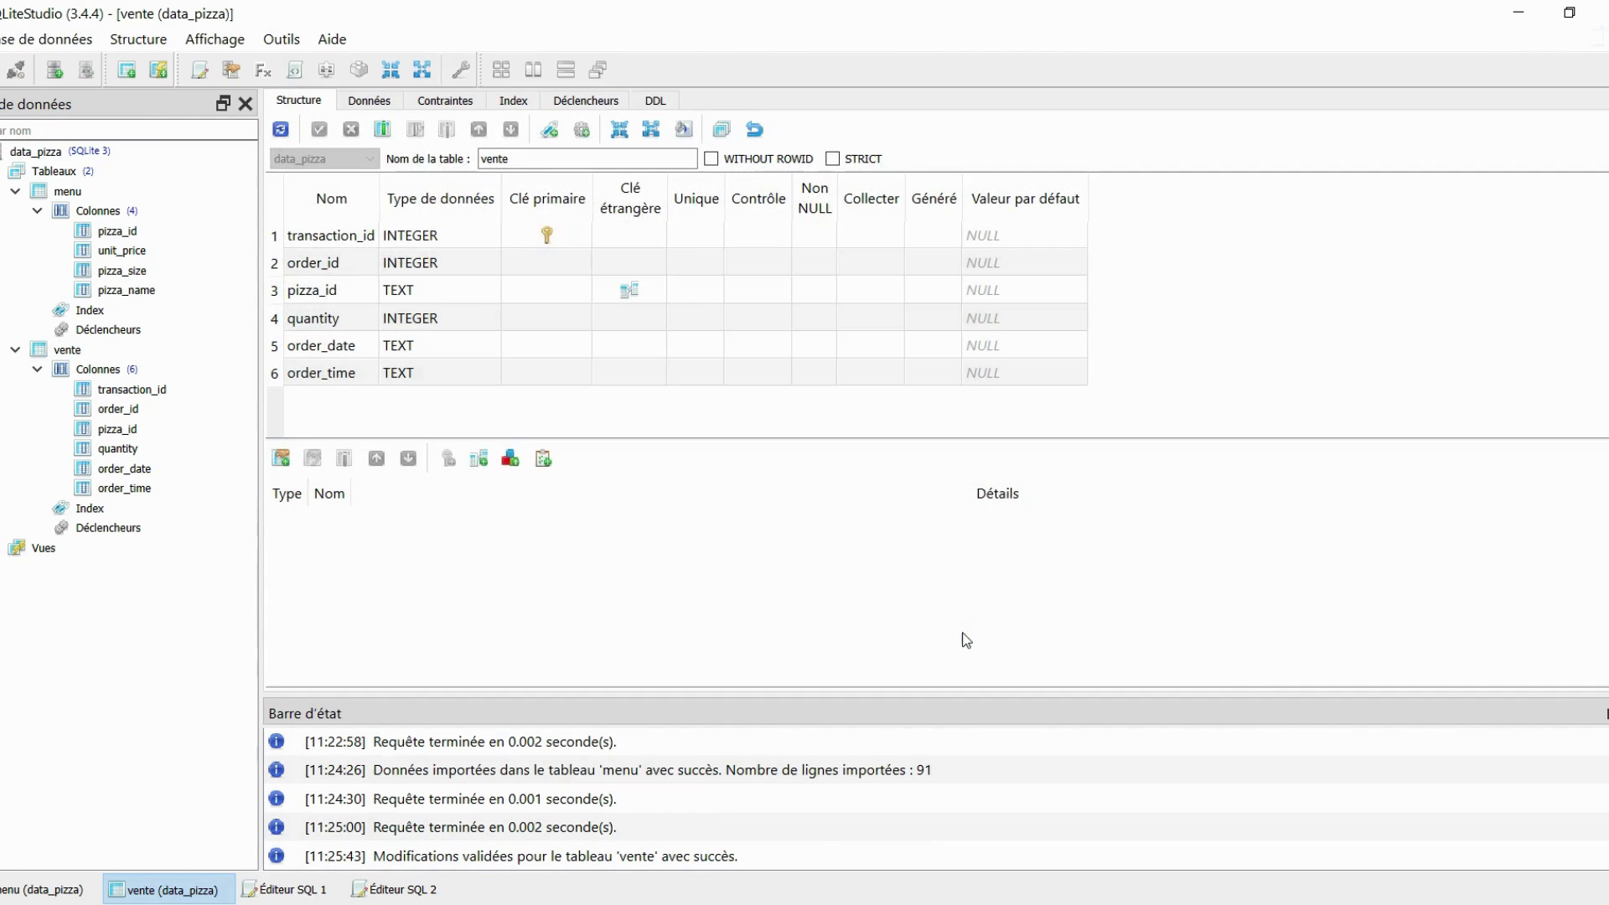
pyautogui.click(15, 350)
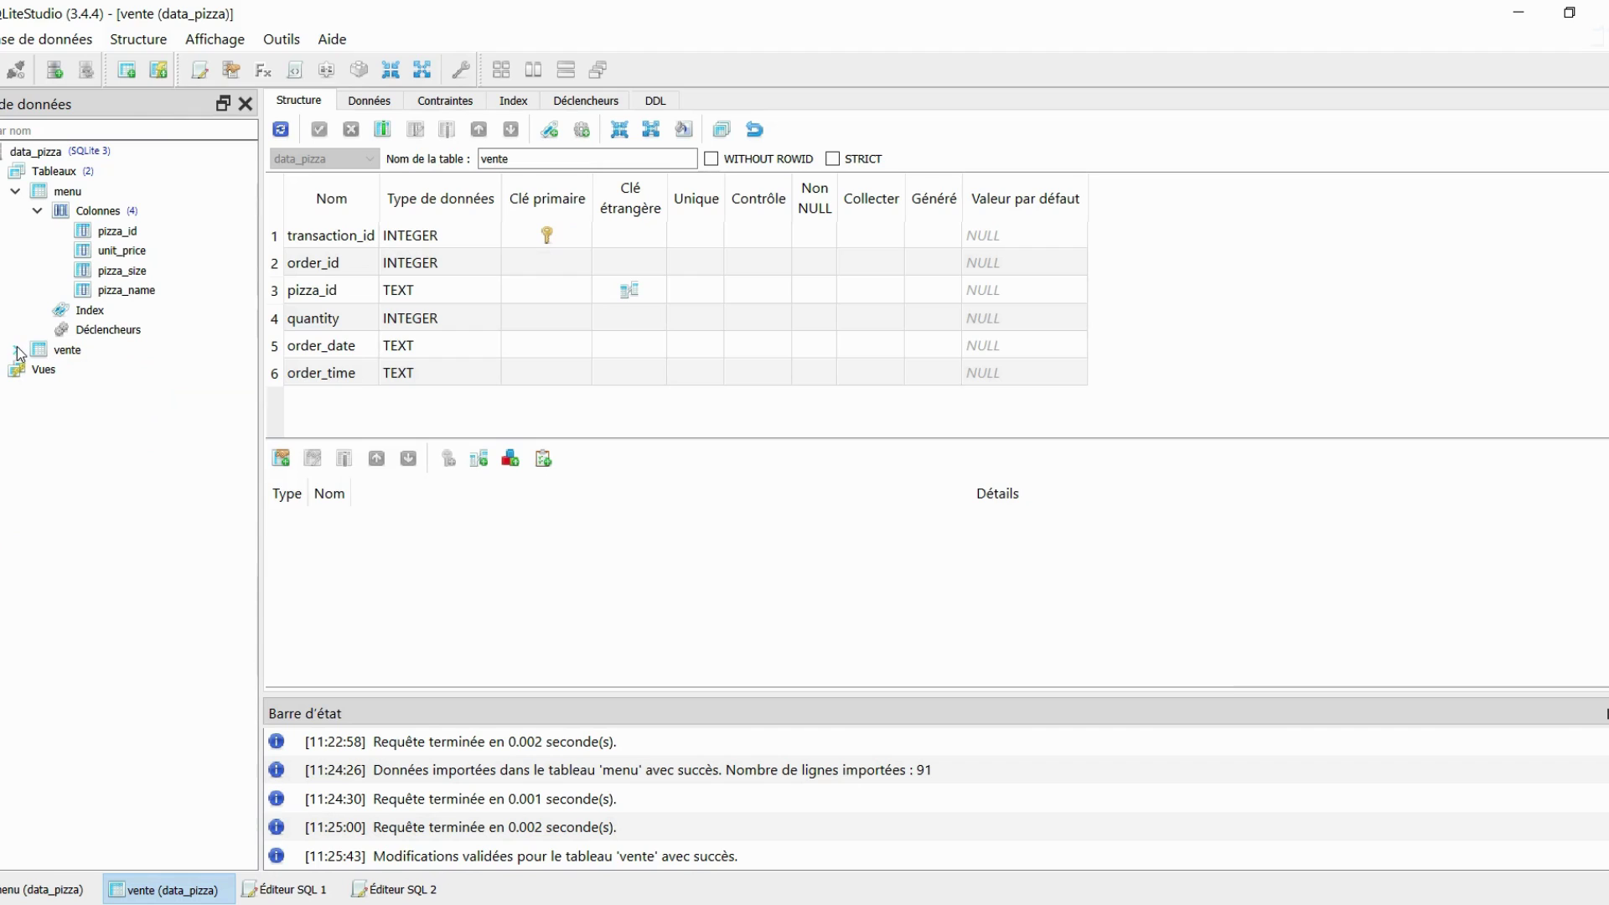
pyautogui.click(15, 192)
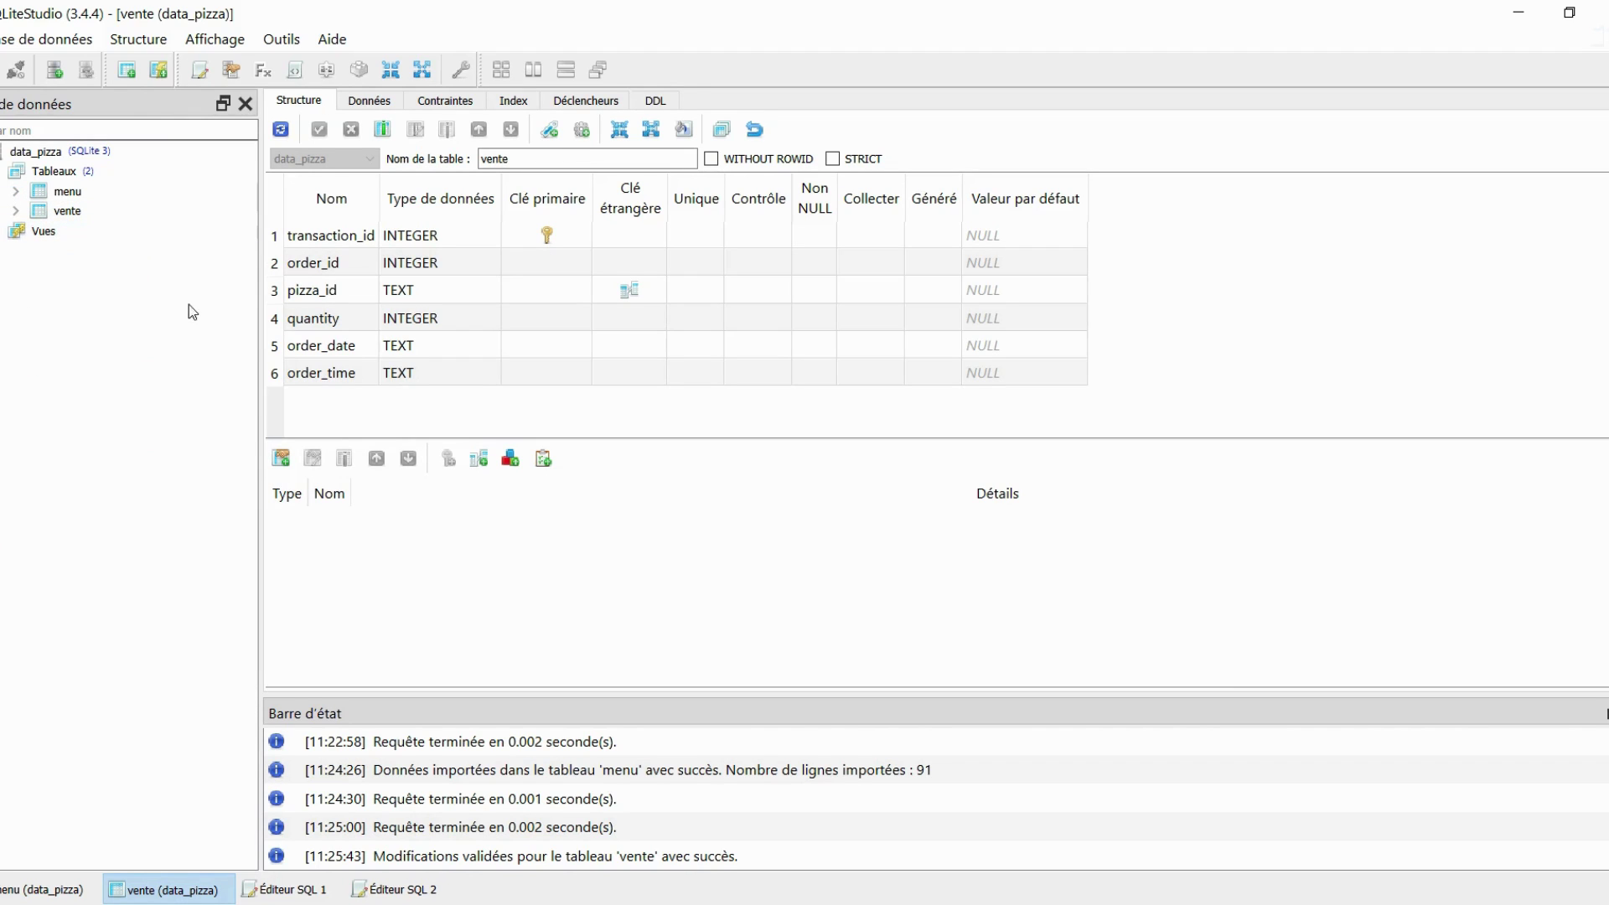